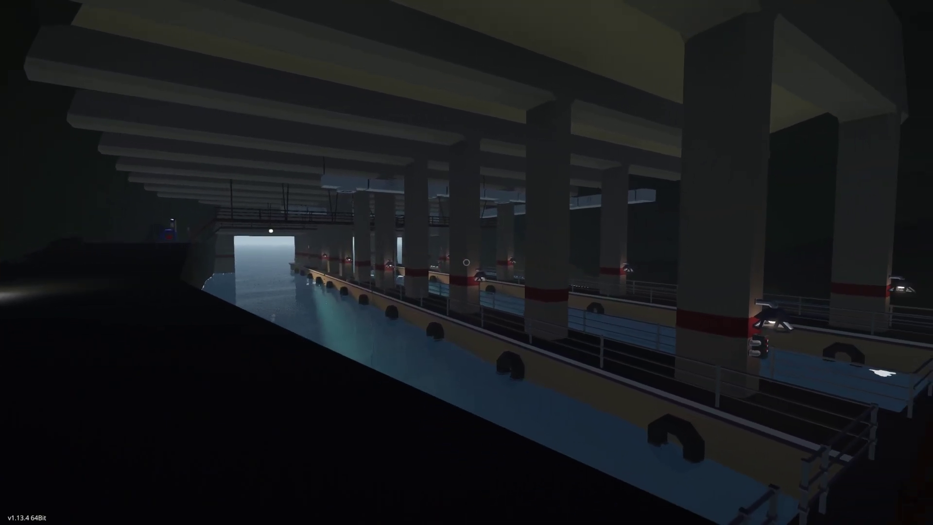
Browse the Subworks Submarine Pens gallery, viewing the second through last screenshots
key("d")
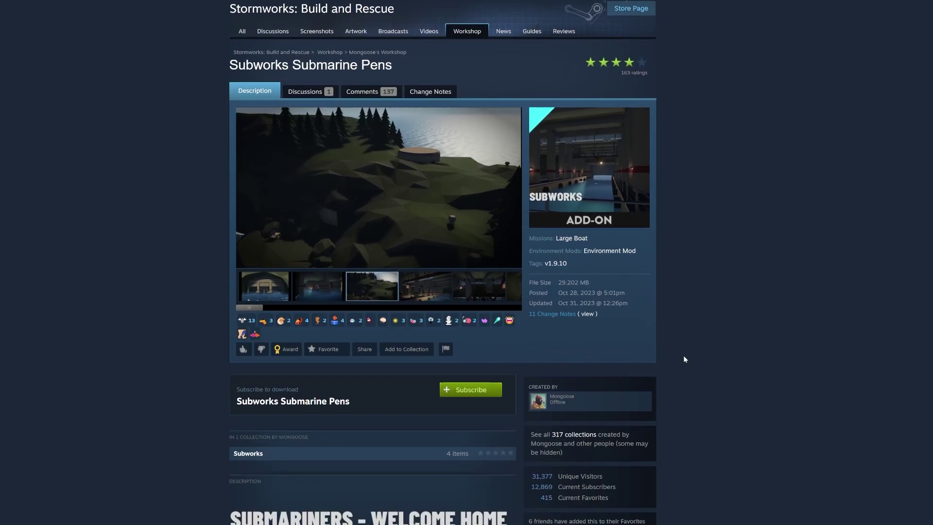
scroll(684, 355, "up", 1)
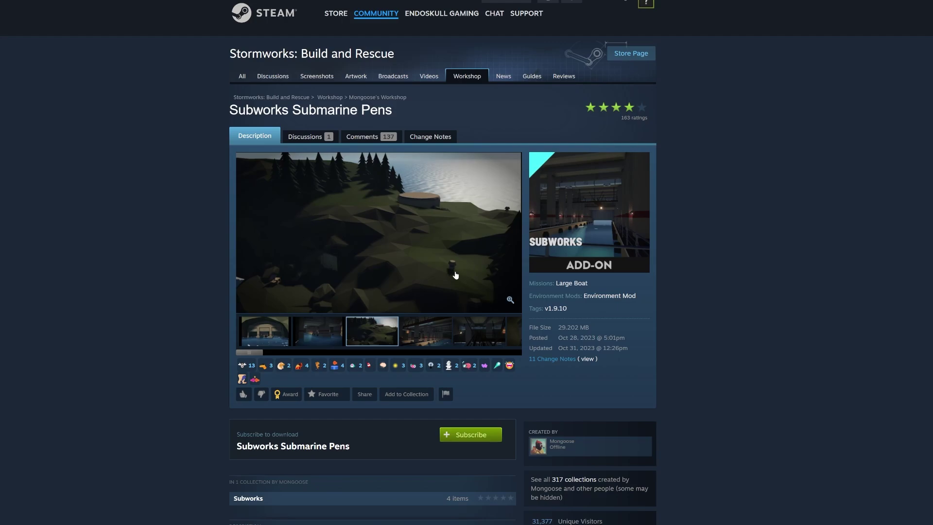
left_click(336, 333)
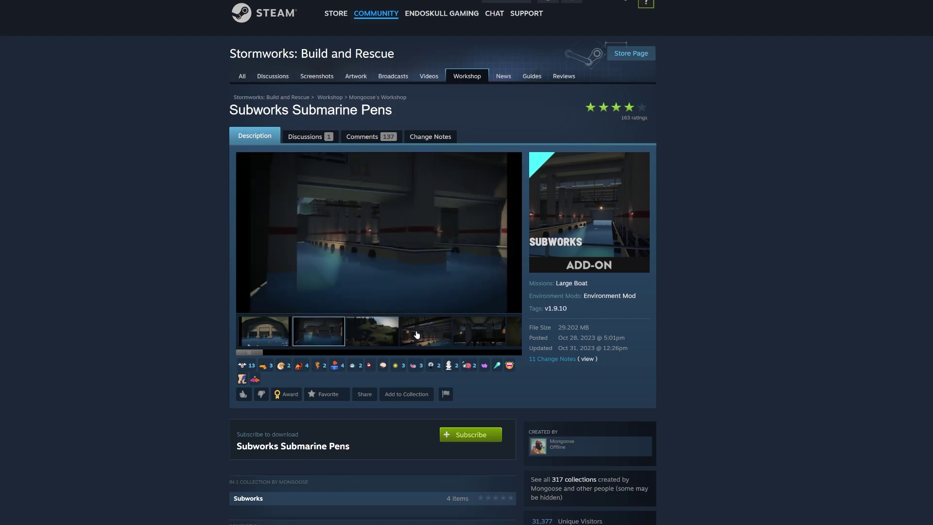
left_click(419, 331)
left_click(475, 338)
left_click(508, 335)
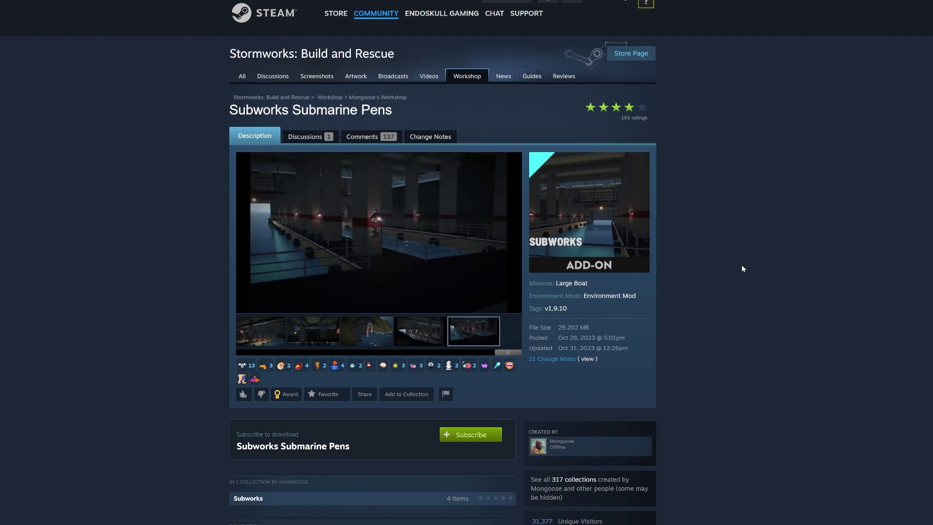
Scroll down through the add-on's description to its end
scroll(742, 268, "down", 3)
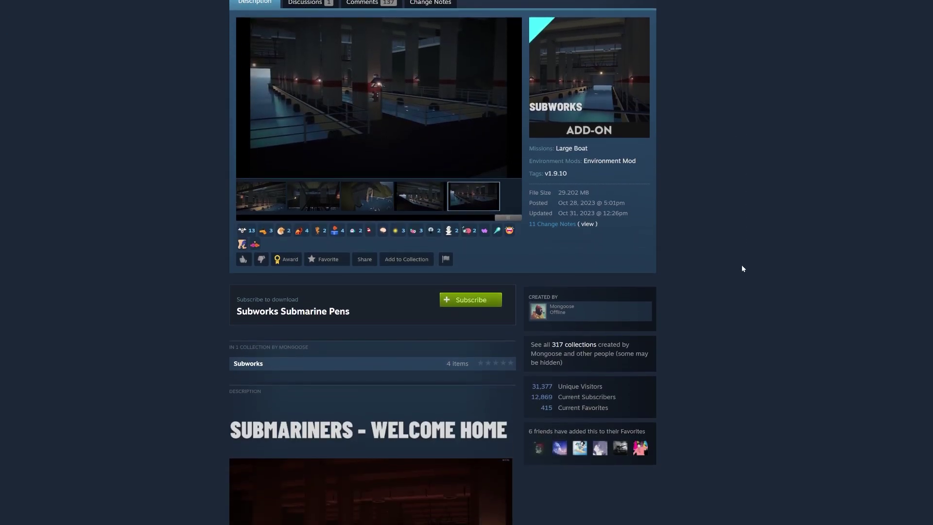
scroll(741, 268, "down", 3)
scroll(742, 269, "down", 3)
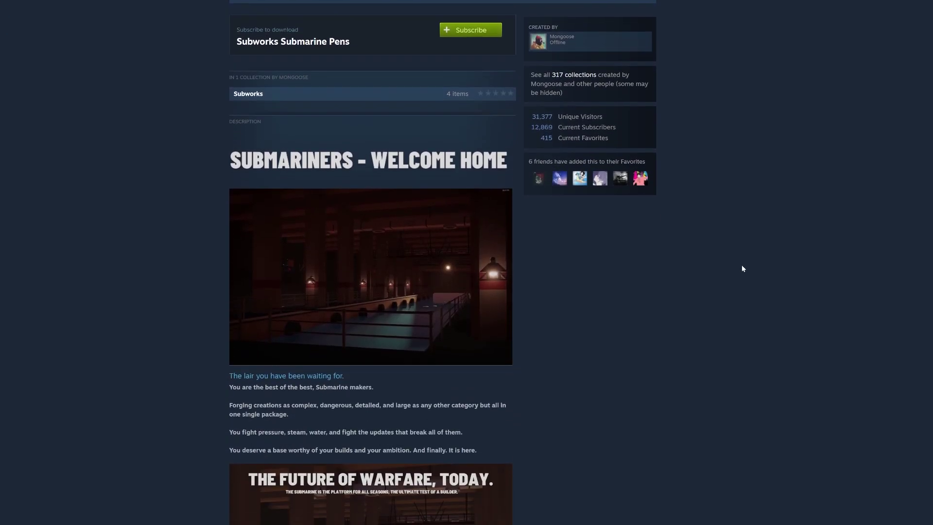
scroll(741, 268, "down", 5)
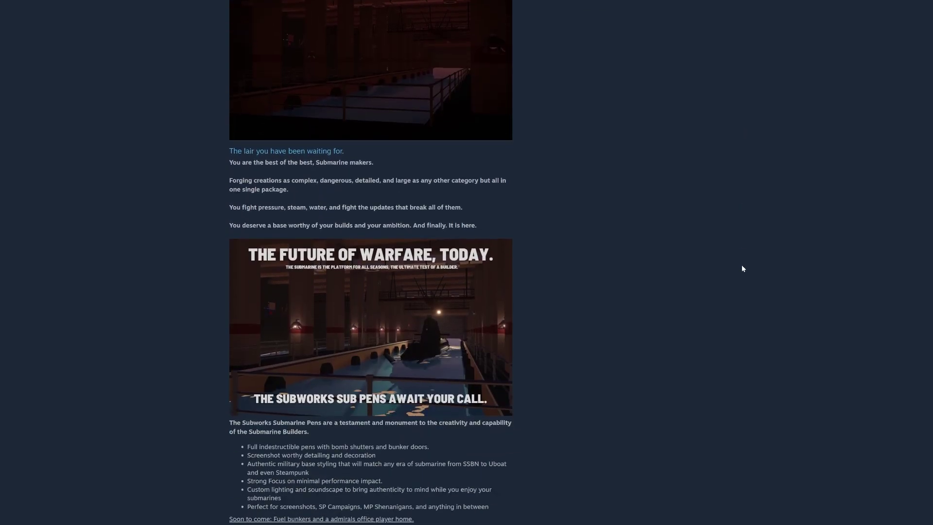
scroll(741, 268, "down", 2)
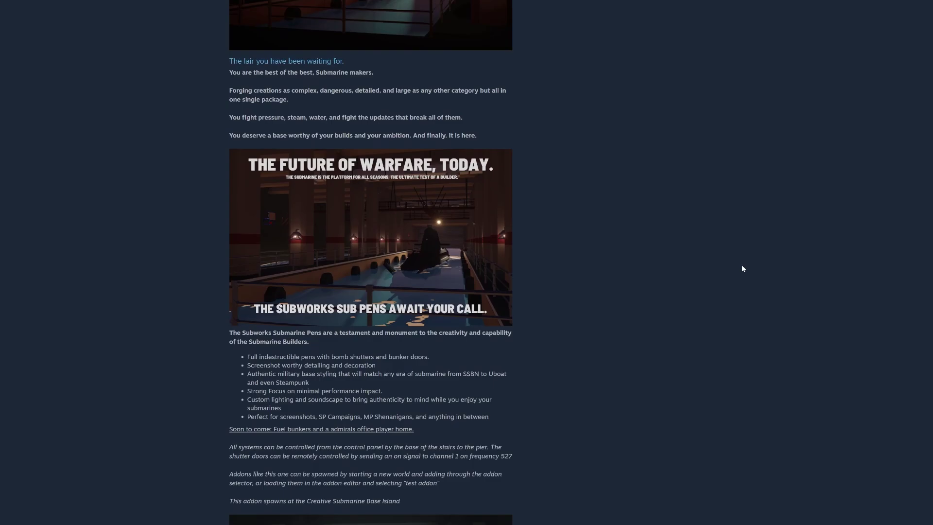
scroll(742, 266, "down", 2)
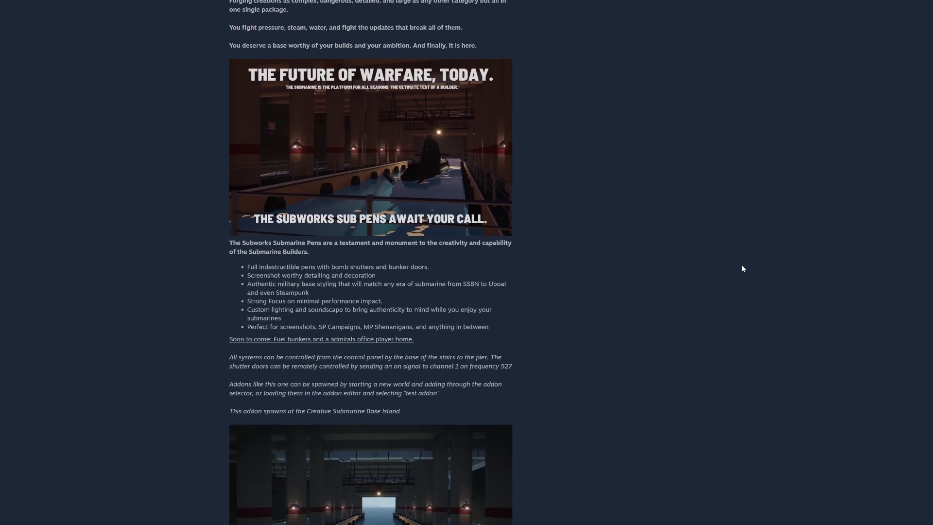
scroll(742, 268, "down", 3)
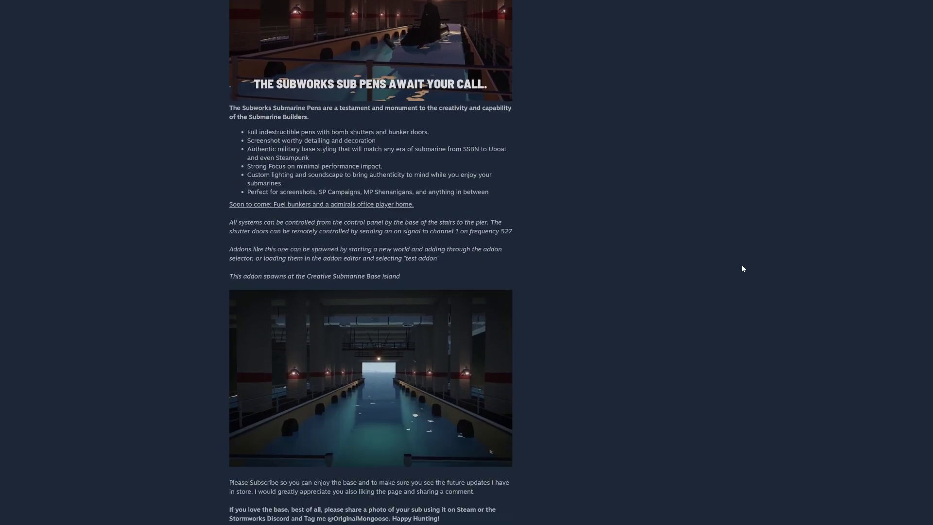
scroll(742, 268, "down", 2)
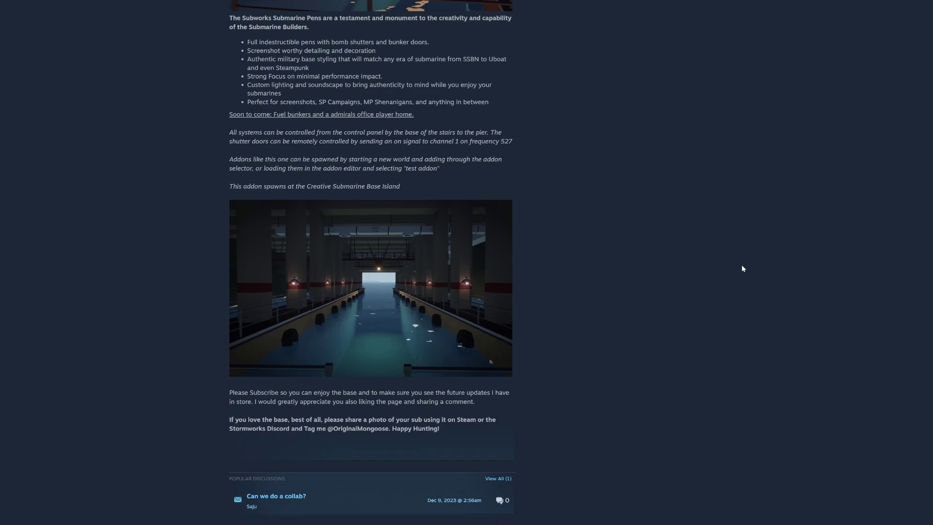
scroll(741, 268, "up", 17)
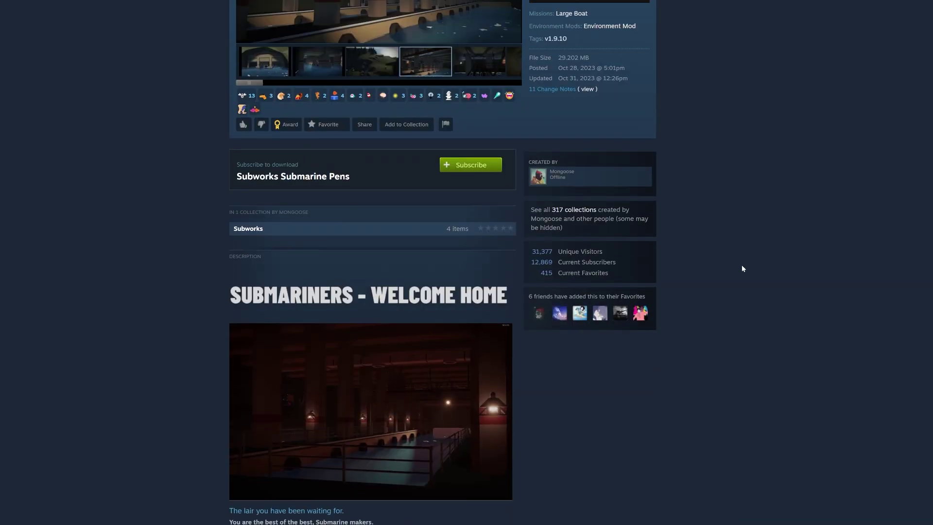
scroll(742, 268, "up", 5)
scroll(742, 268, "up", 1)
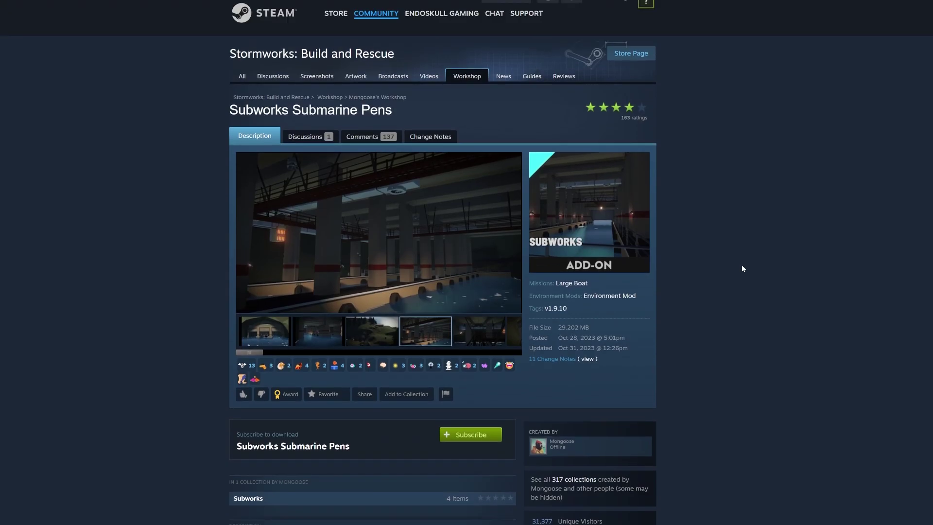
scroll(741, 268, "down", 5)
scroll(741, 269, "down", 5)
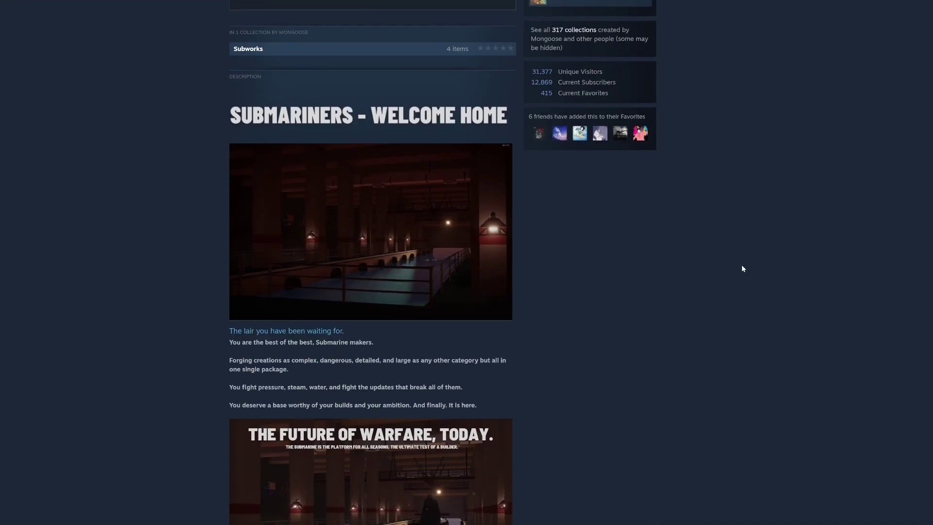
scroll(742, 268, "down", 4)
scroll(741, 268, "down", 2)
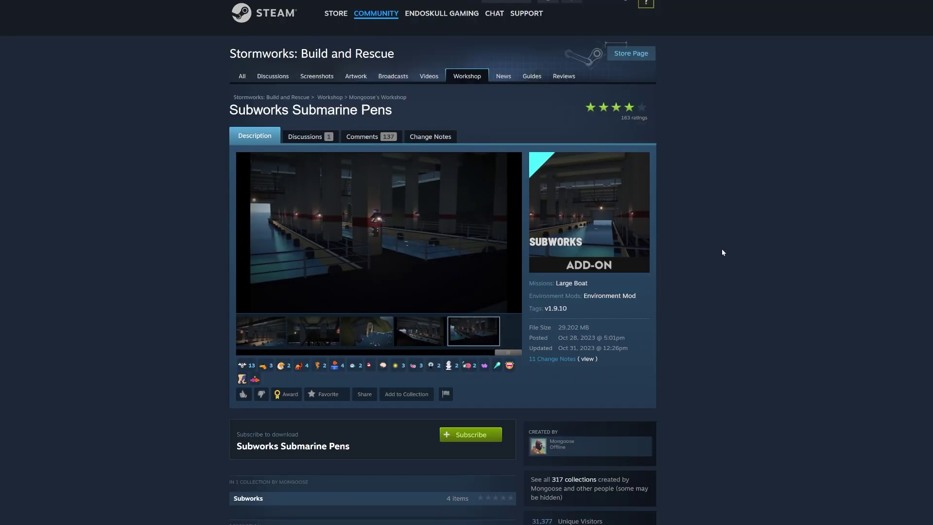
scroll(709, 223, "down", 4)
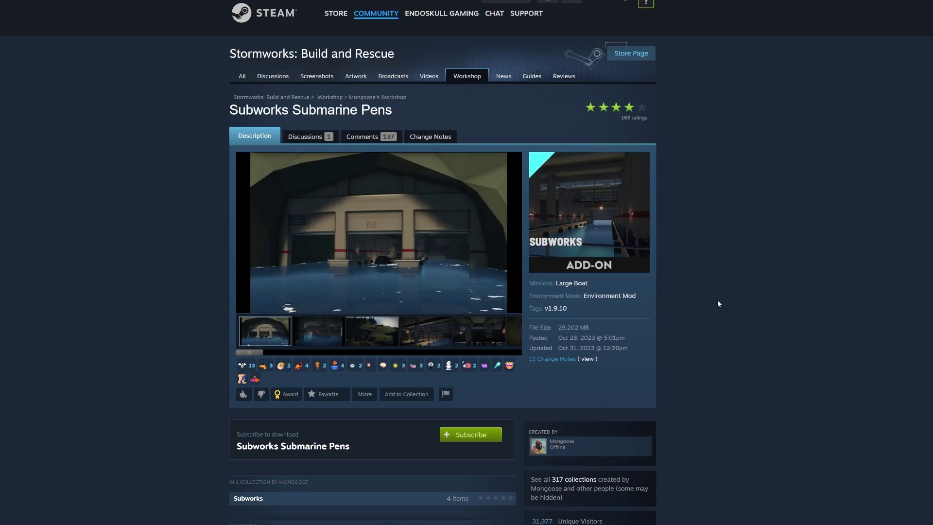
scroll(722, 295, "down", 1)
scroll(719, 282, "down", 2)
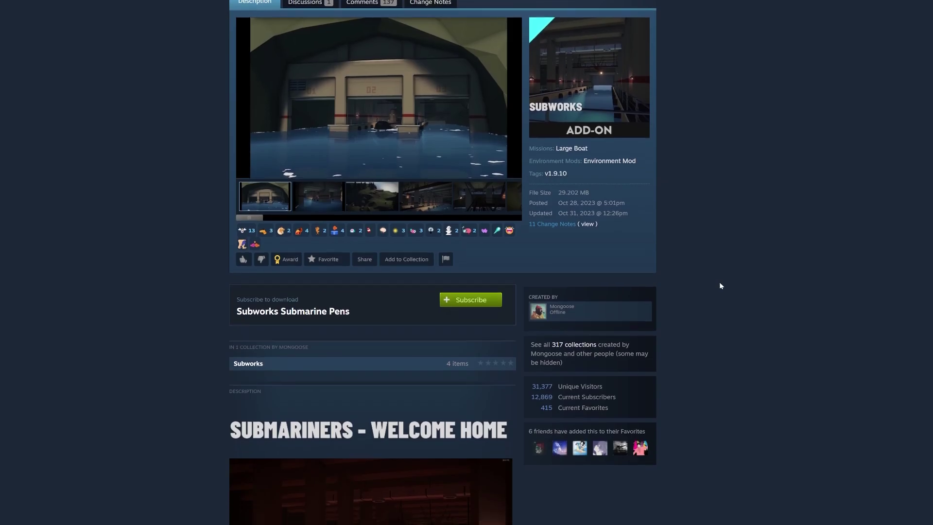
scroll(720, 286, "down", 4)
scroll(720, 286, "up", 6)
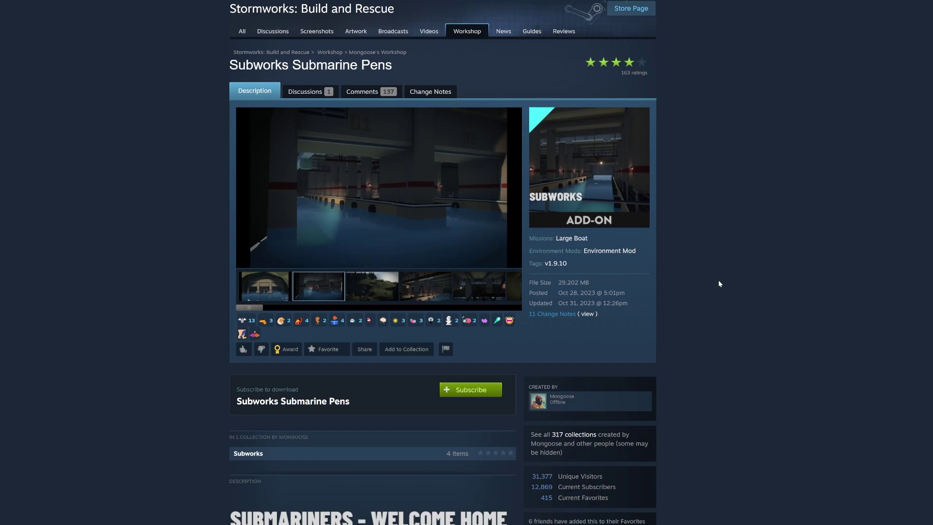
scroll(718, 279, "down", 3)
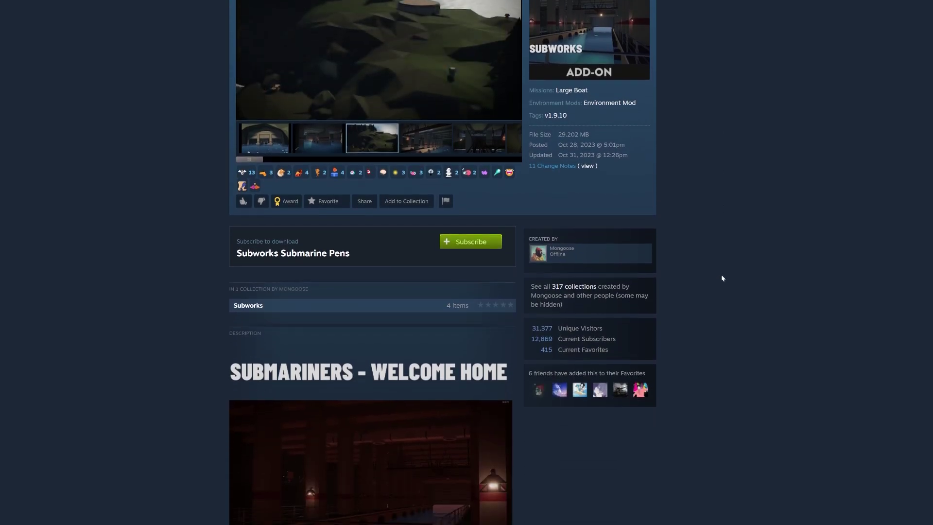
scroll(722, 275, "down", 3)
scroll(722, 275, "down", 6)
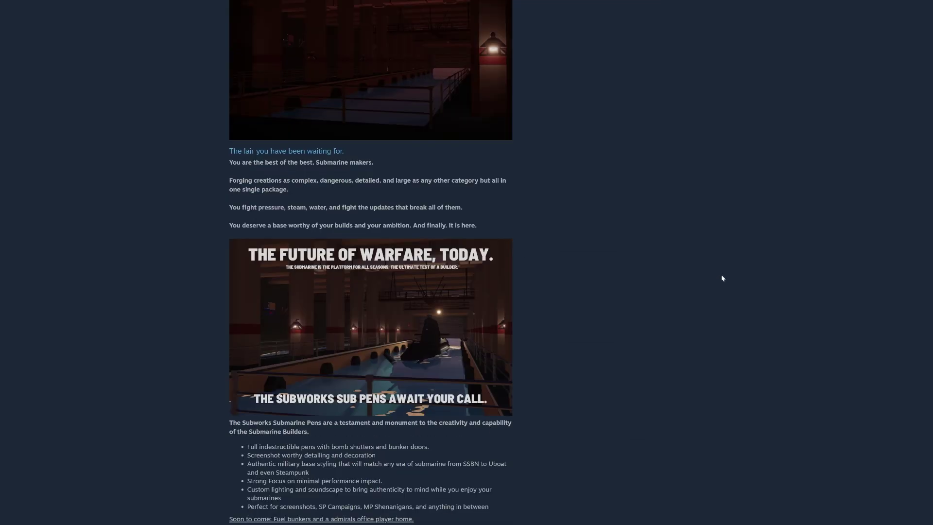
scroll(721, 278, "down", 2)
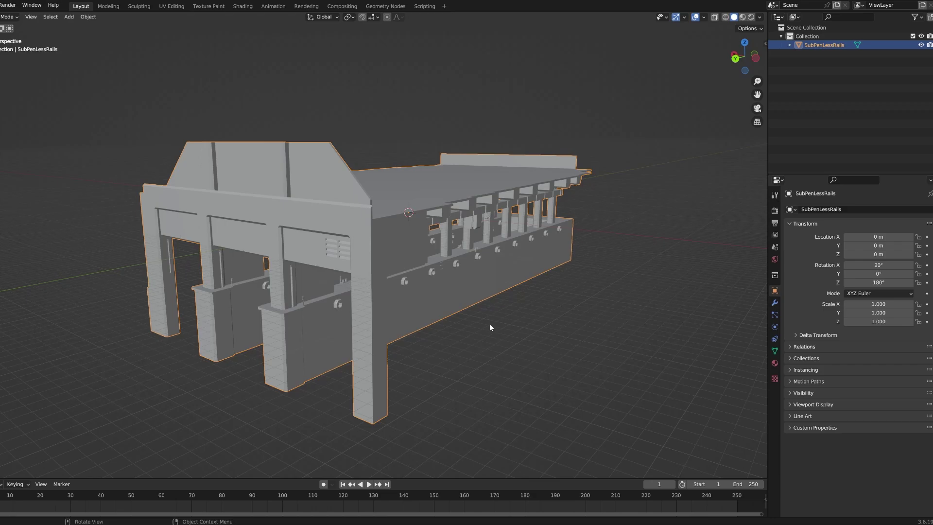
mouse_move(491, 325)
middle_mouse_down()
mouse_move(508, 322)
mouse_move(489, 312)
mouse_move(481, 329)
middle_mouse_up()
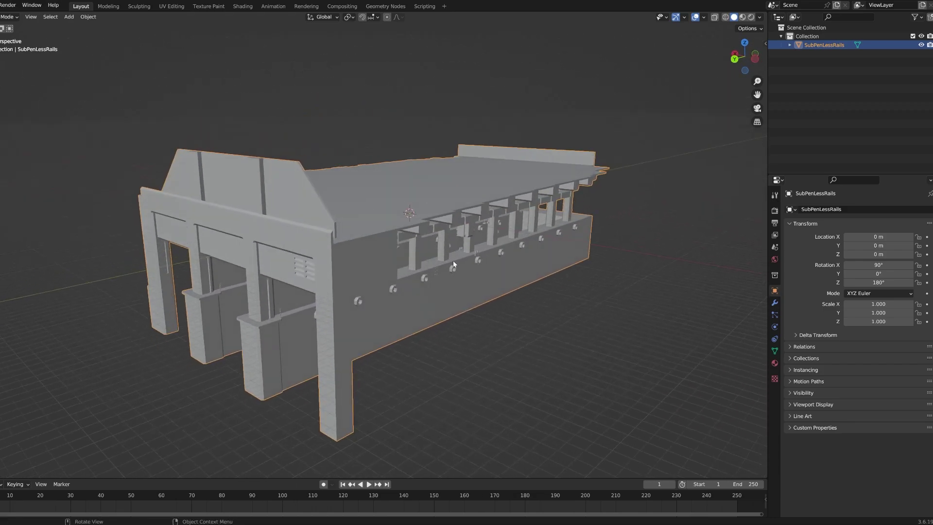
middle_click_drag(452, 263, 399, 340)
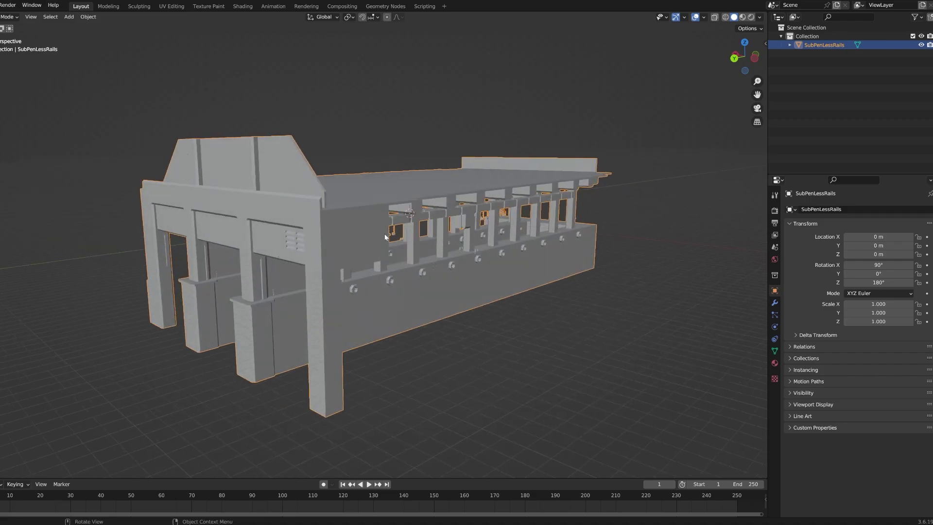
scroll(450, 330, "up", 1)
scroll(453, 331, "down", 3)
scroll(452, 331, "up", 2)
Enter Edit Mode on SubPenLessRails and orbit and zoom over its dense vertex grid
key("Tab")
middle_click_drag(474, 340, 450, 295)
scroll(365, 336, "up", 8)
scroll(353, 331, "down", 5)
scroll(451, 294, "down", 2)
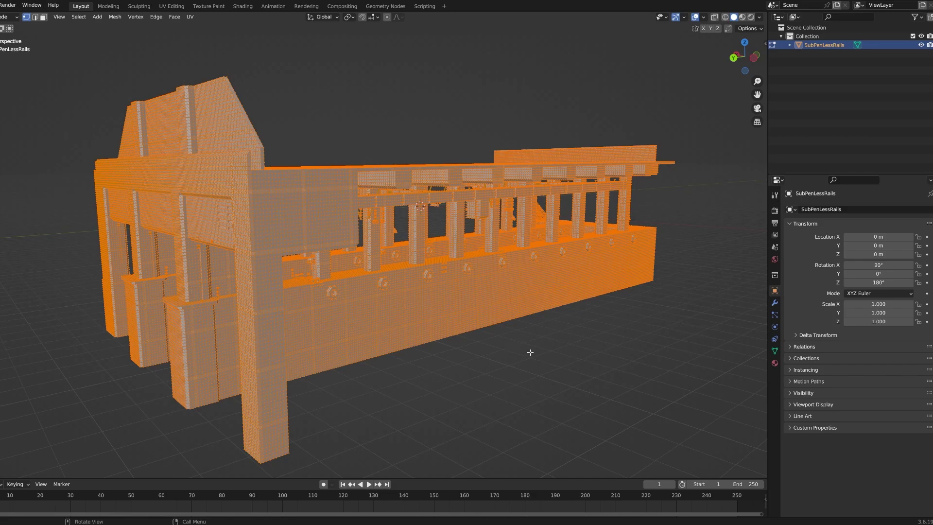
middle_click_drag(530, 346, 462, 340)
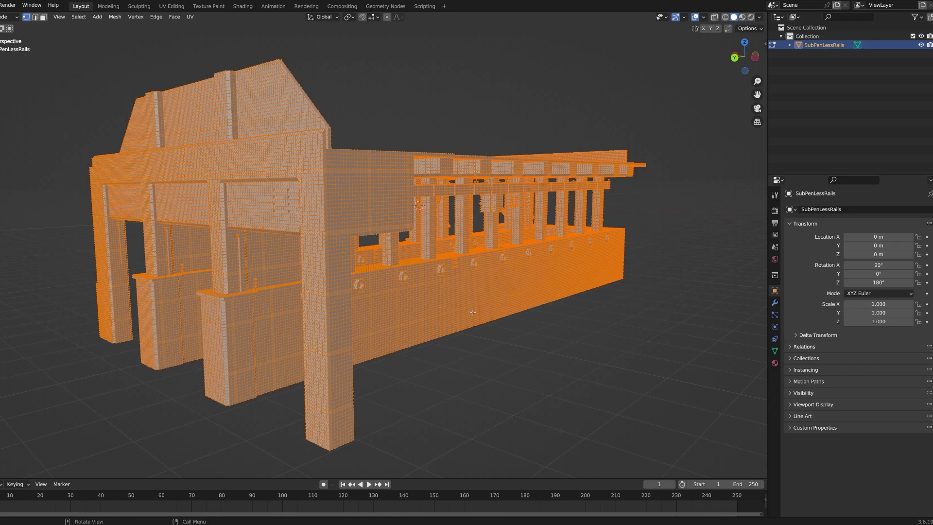
Run Separate by Vertex Color with Merge by Distance and Limited Dissolve enabled
left_click(775, 195)
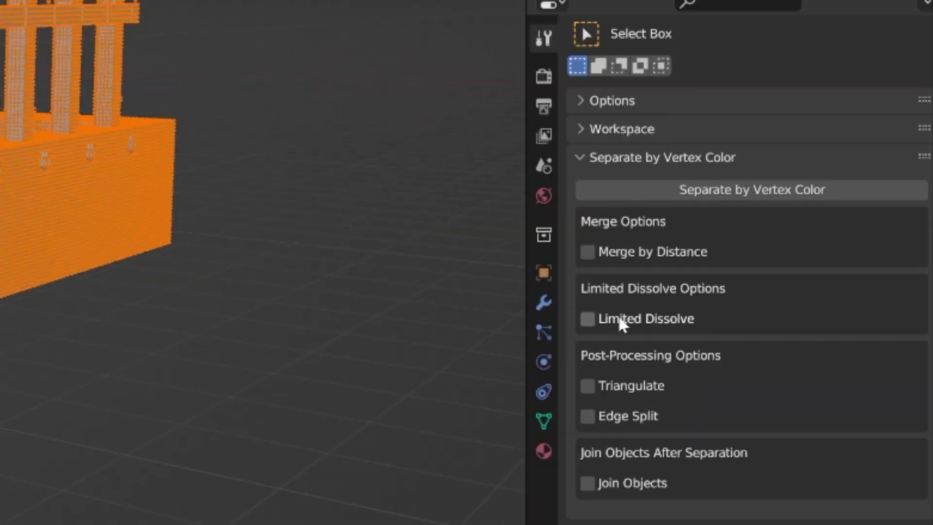
left_click(588, 254)
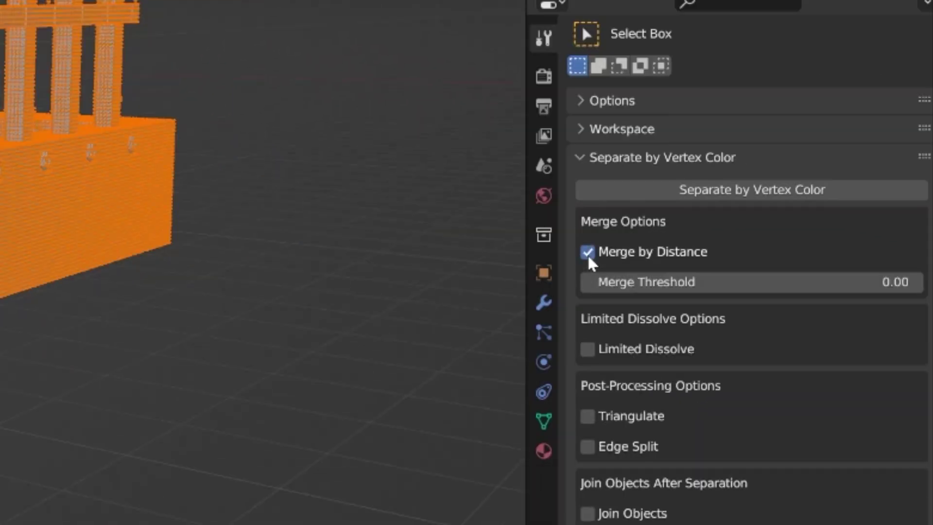
left_click(588, 350)
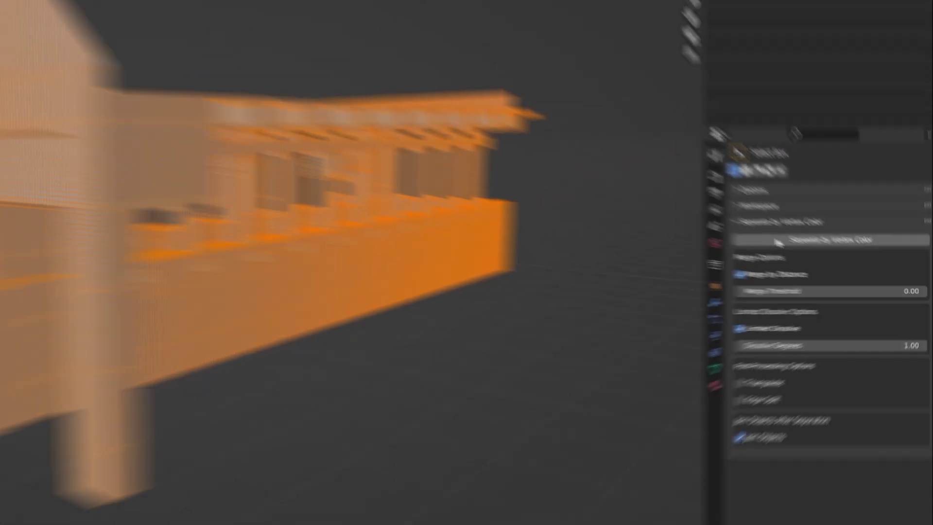
left_click(655, 195)
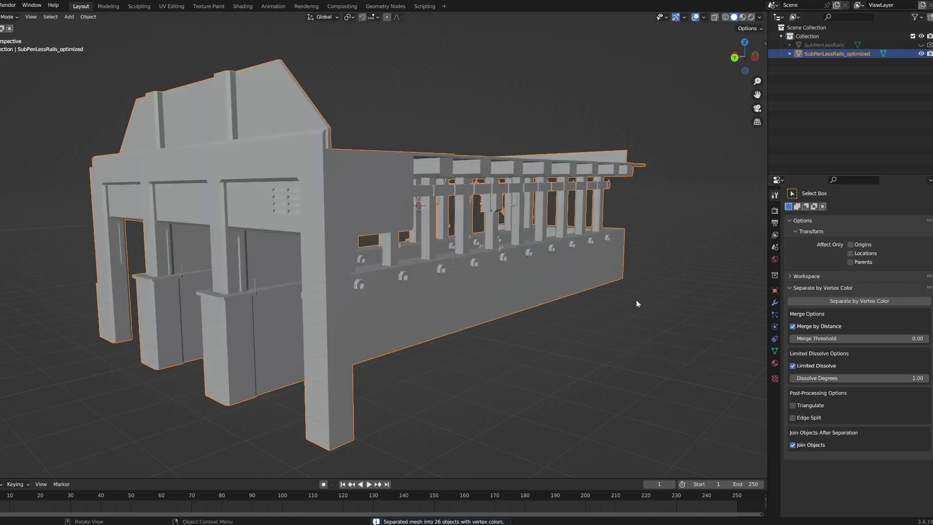
Switch to Material Preview shading and orbit closely along the optimized model's rails
key("z")
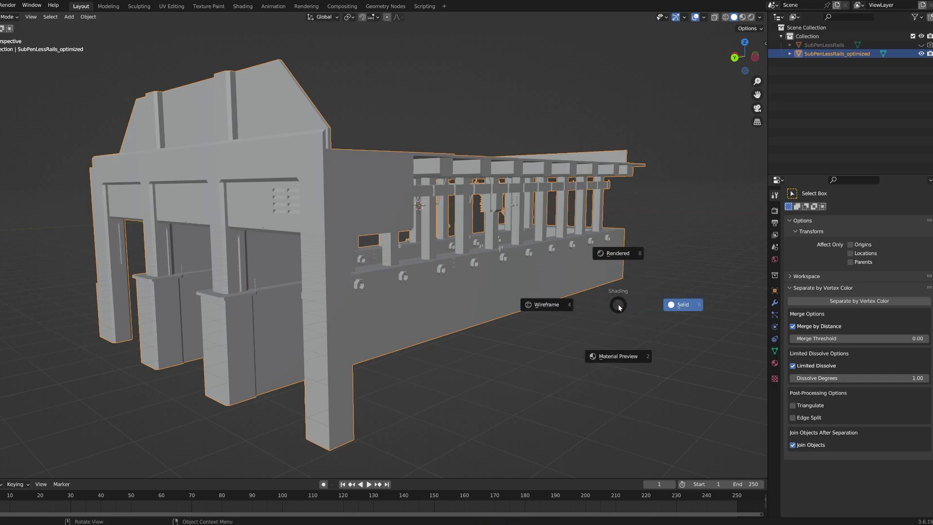
left_click(630, 357)
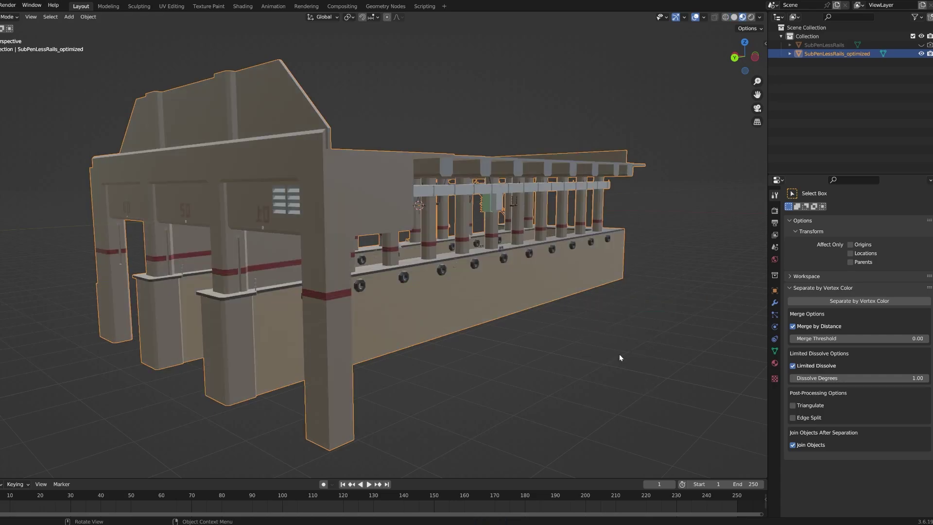
mouse_move(524, 348)
middle_mouse_down()
mouse_move(596, 350)
mouse_move(602, 374)
mouse_move(533, 349)
mouse_move(376, 328)
mouse_move(415, 329)
middle_mouse_up()
scroll(533, 349, "up", 6)
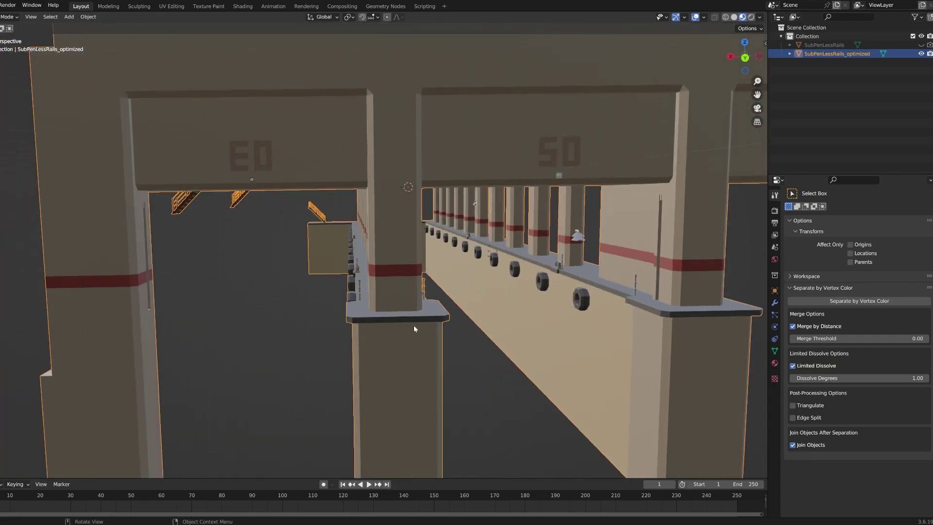
scroll(521, 307, "down", 5)
middle_click_drag(531, 317, 561, 269)
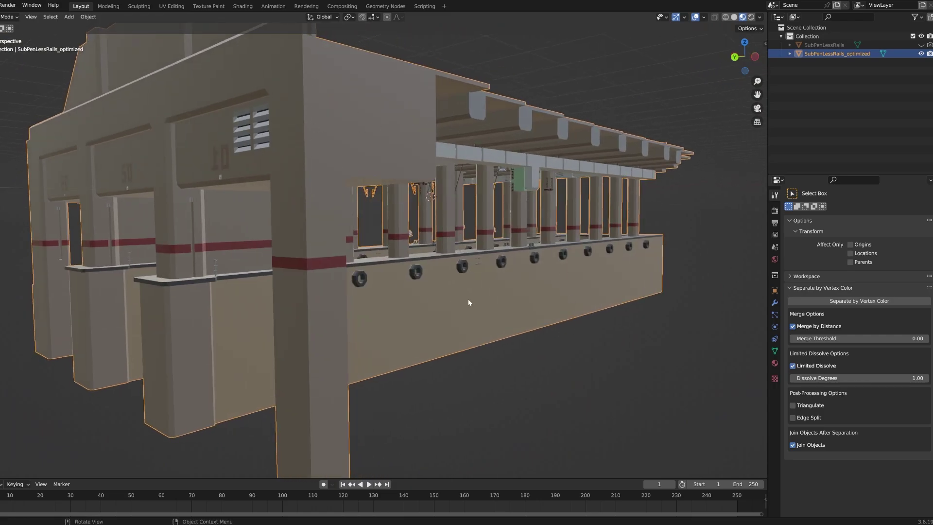
scroll(483, 300, "down", 2)
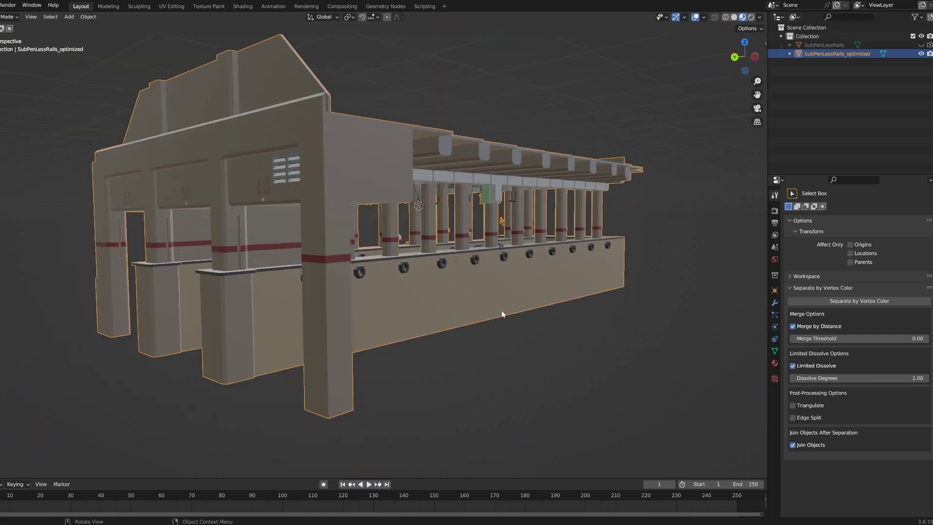
scroll(506, 310, "up", 6)
middle_click_drag(485, 291, 193, 309)
middle_click_drag(348, 287, 501, 331)
scroll(502, 325, "up", 3)
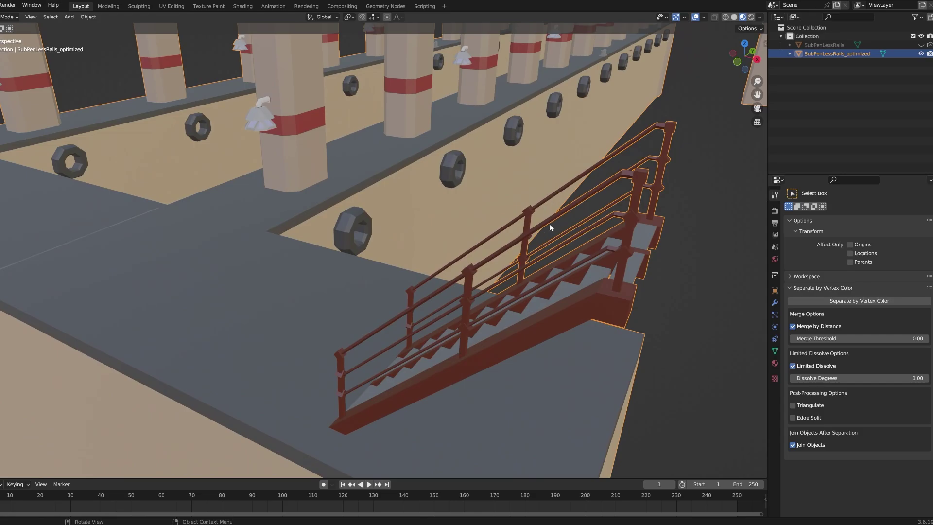
Enter Edit Mode and orbit around the stairs and below the ducts toward the pillars
left_click(9, 16)
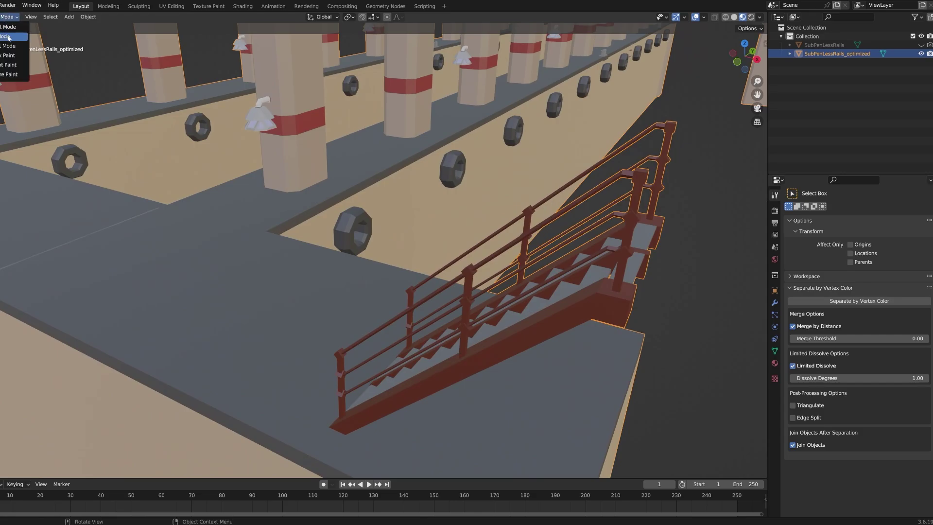
left_click(13, 37)
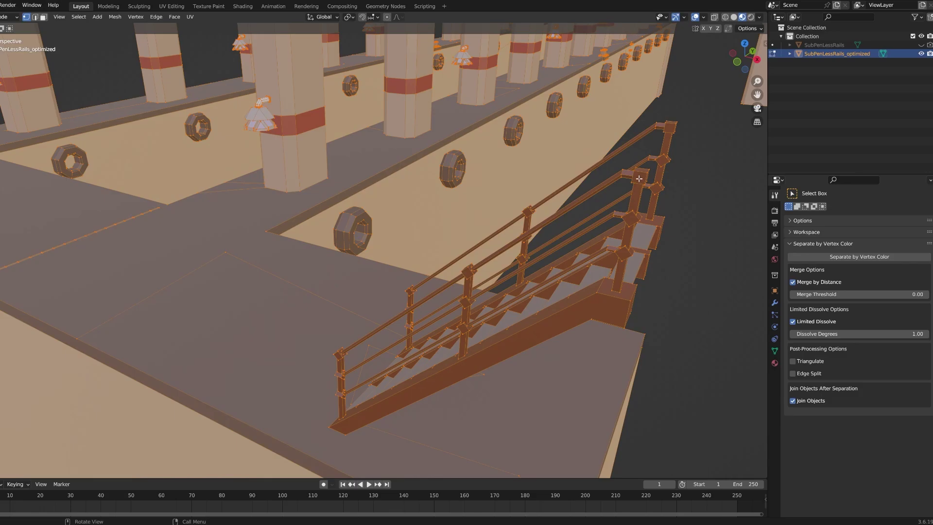
scroll(586, 239, "up", 1)
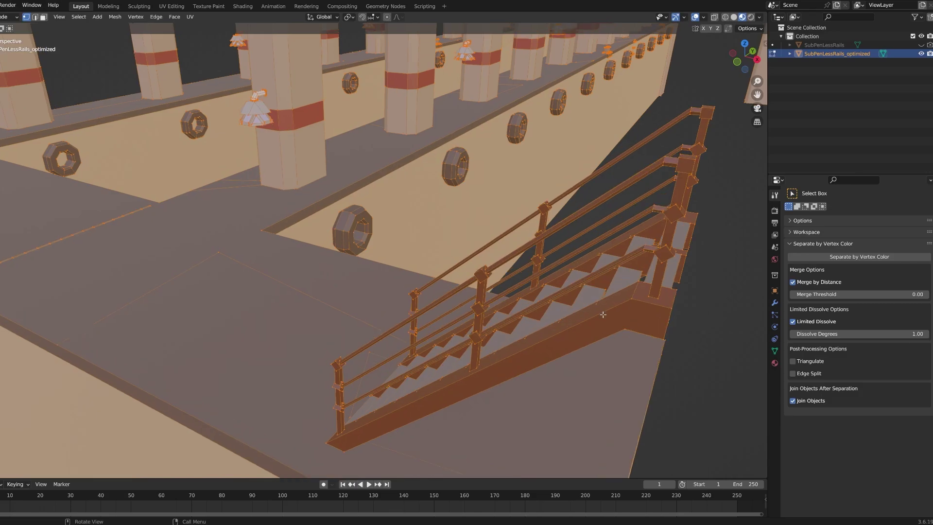
middle_click_drag(603, 314, 525, 255)
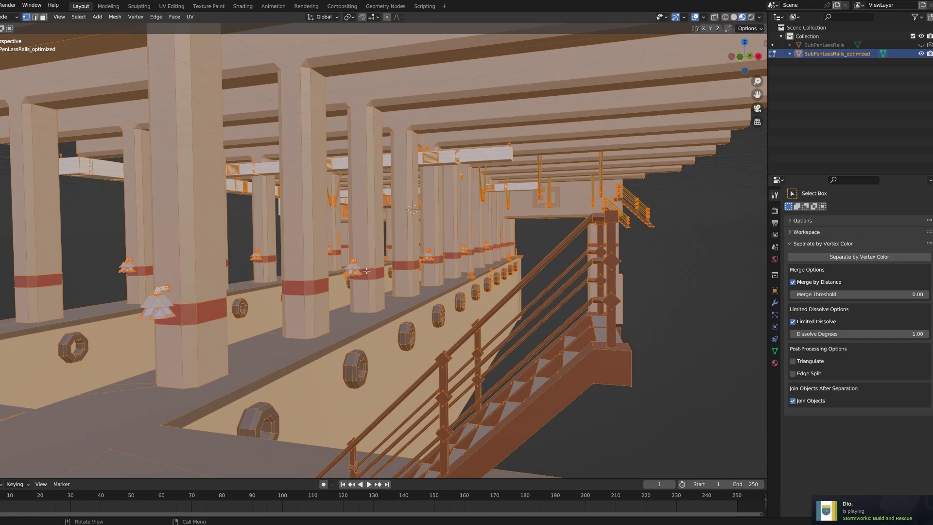
scroll(559, 258, "up", 3)
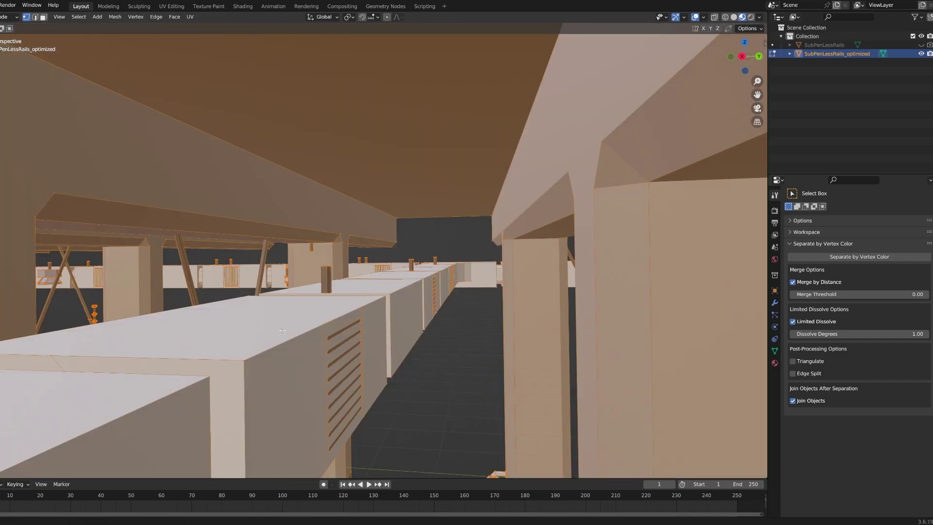
middle_click_drag(282, 330, 366, 364)
scroll(372, 365, "down", 2)
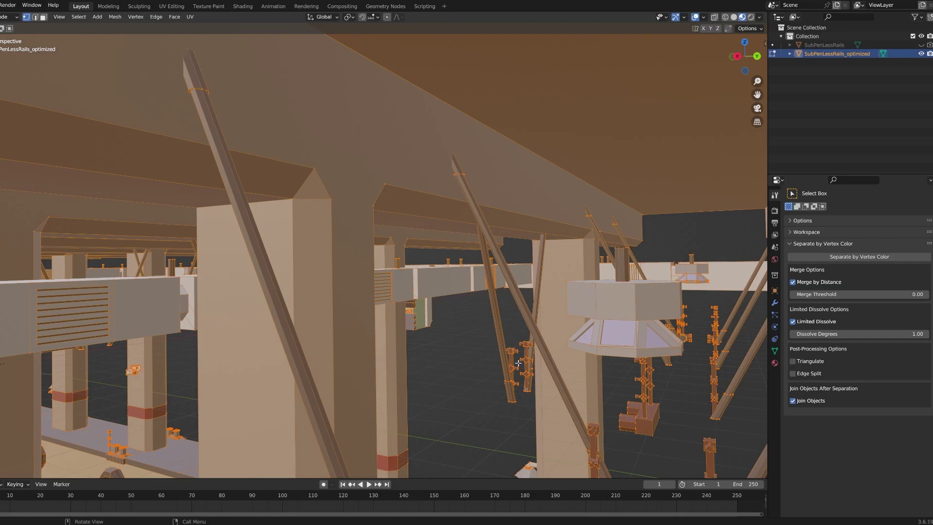
middle_click_drag(516, 365, 445, 377, "alt")
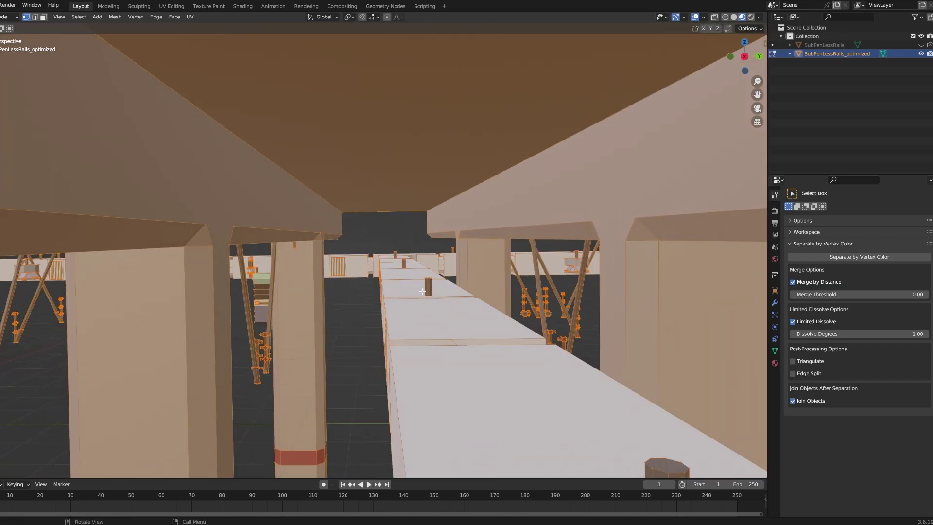
scroll(473, 318, "up", 3)
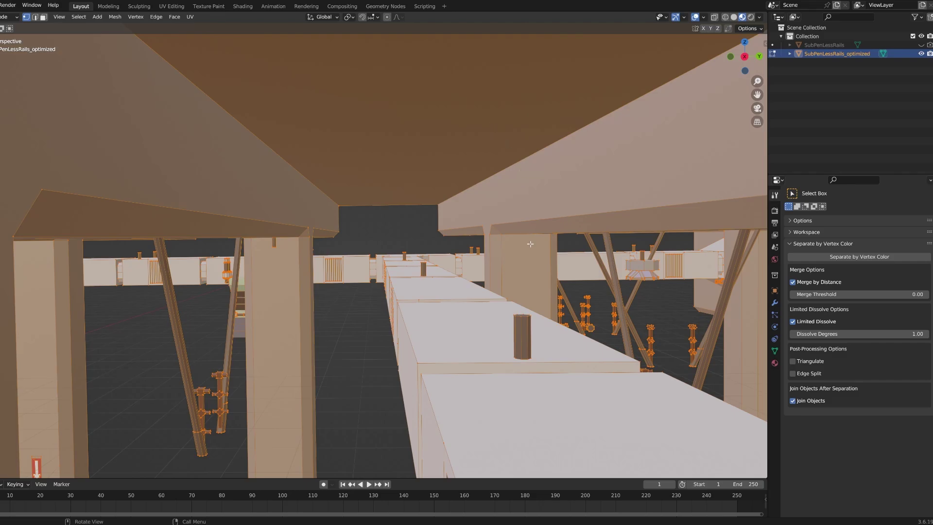
middle_click_drag(519, 275, 514, 282)
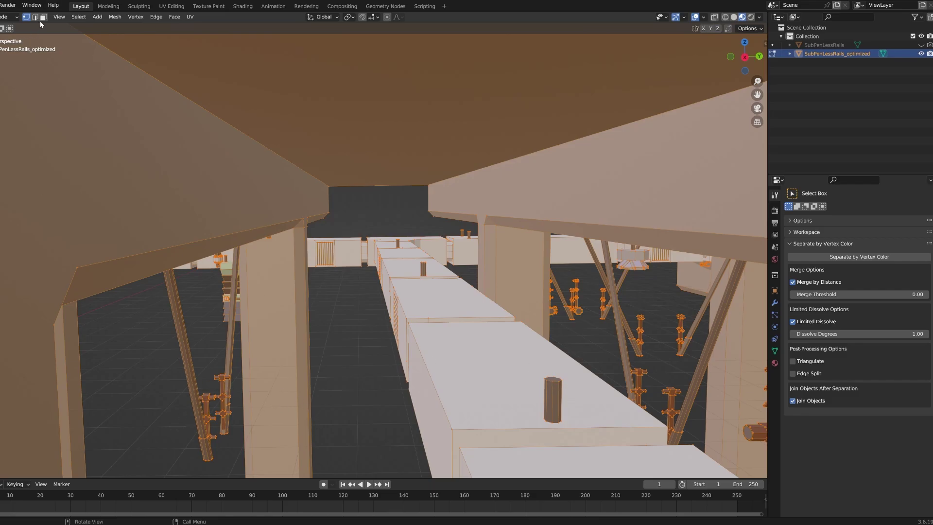
Extrude the short cylinder's top face up to the ceiling to lengthen the pipe
key("alt+a")
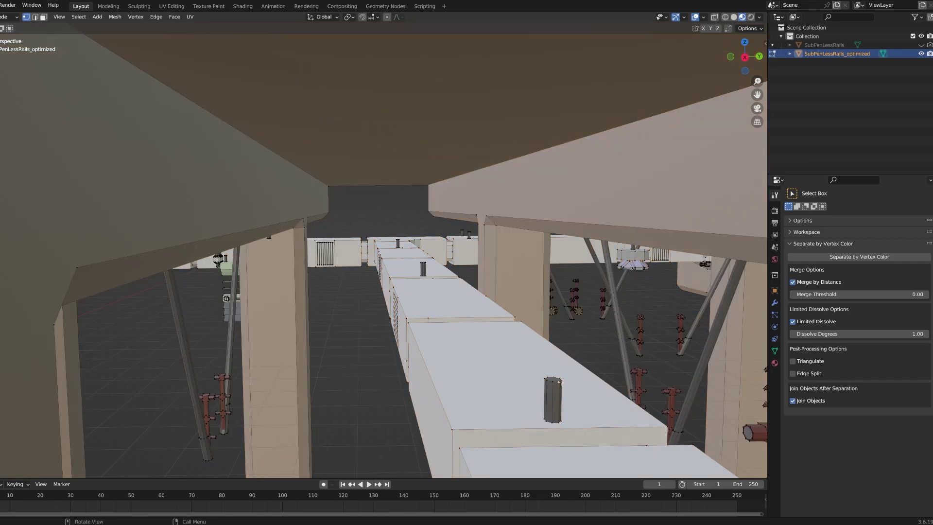
key("3")
left_click(553, 379)
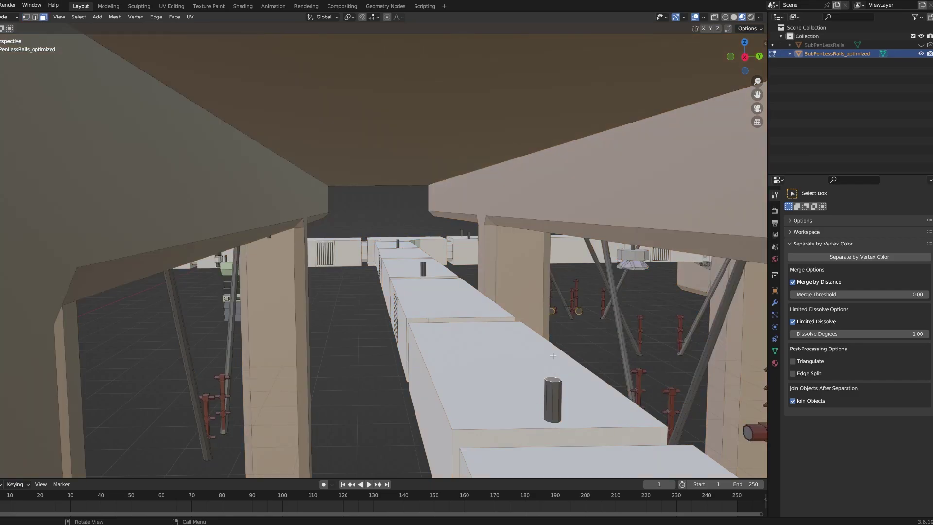
key("e")
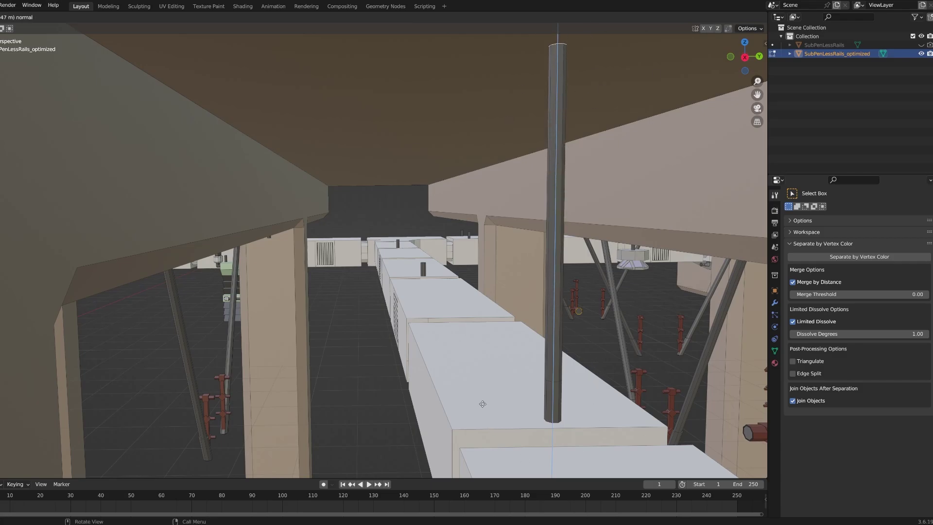
left_click(468, 336)
Extrude the two window sill edges down the wall into a vertical strip
middle_click_drag(583, 381, 495, 302)
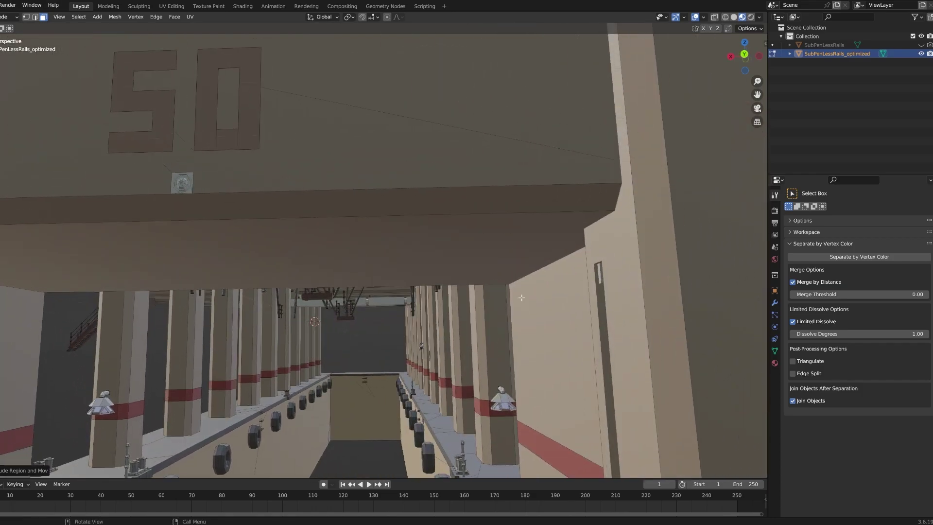
middle_click_drag(562, 310, 480, 285)
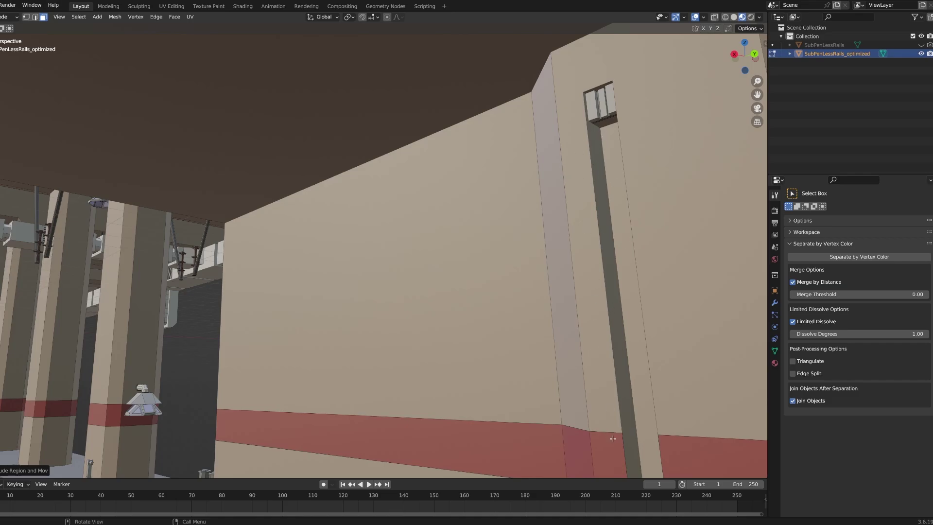
left_click(590, 120)
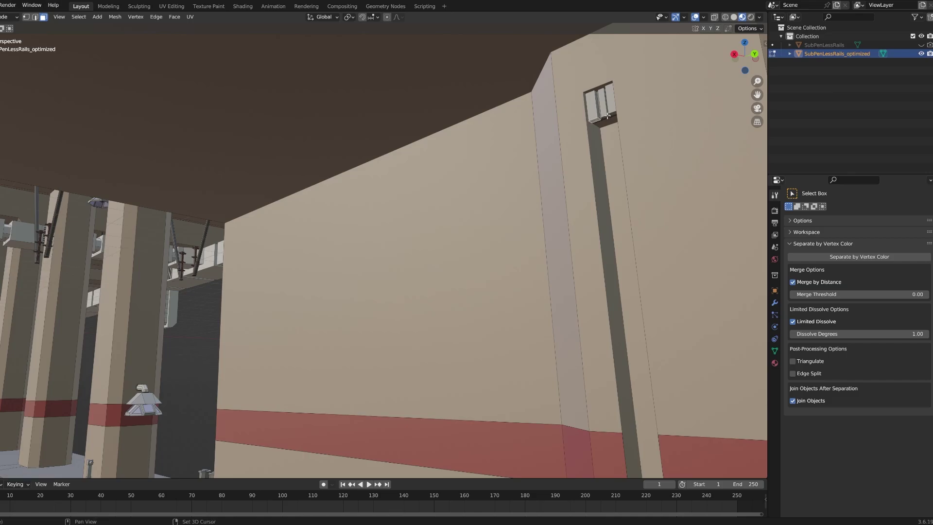
left_click(612, 117, "shift")
key("e")
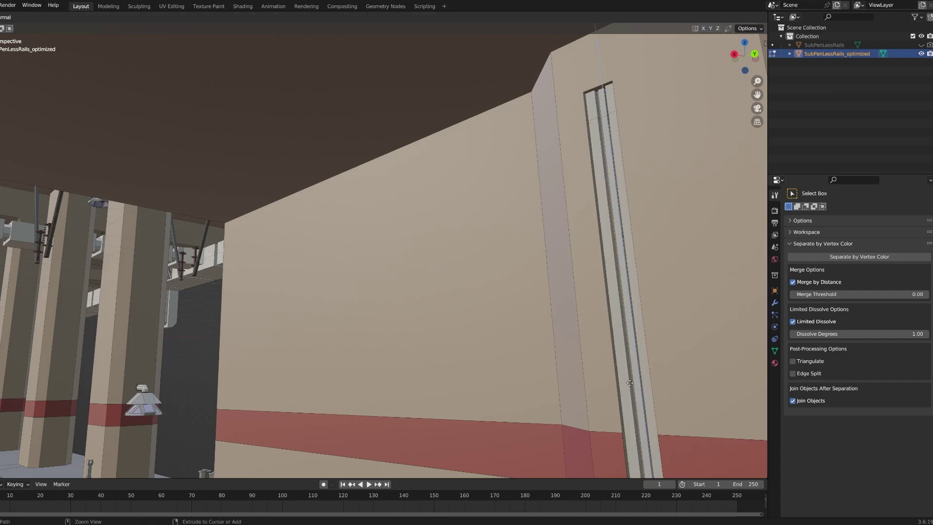
left_click(696, 409)
Orbit and zoom to a close end-on view of the platform's railing edge
scroll(483, 210, "down", 5)
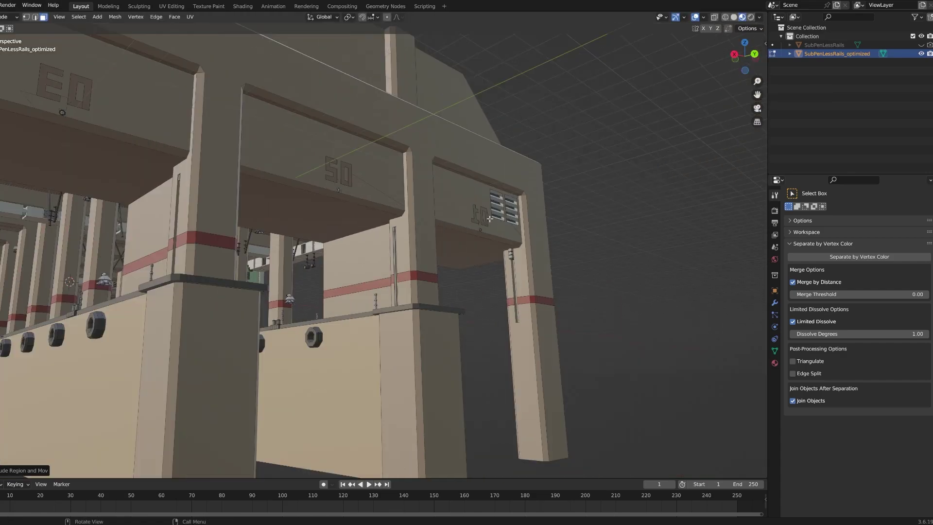
middle_click_drag(504, 214, 633, 227)
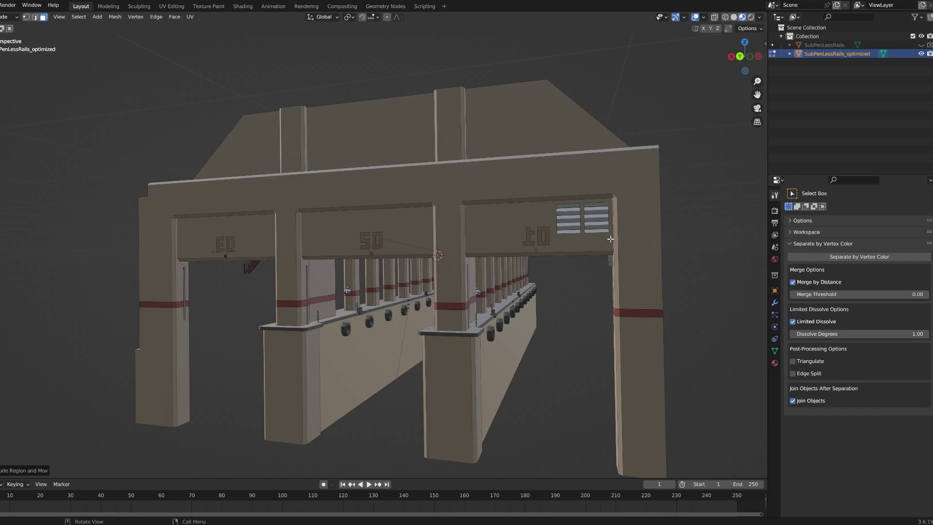
middle_click_drag(515, 304, 453, 260)
middle_click_drag(468, 291, 418, 208)
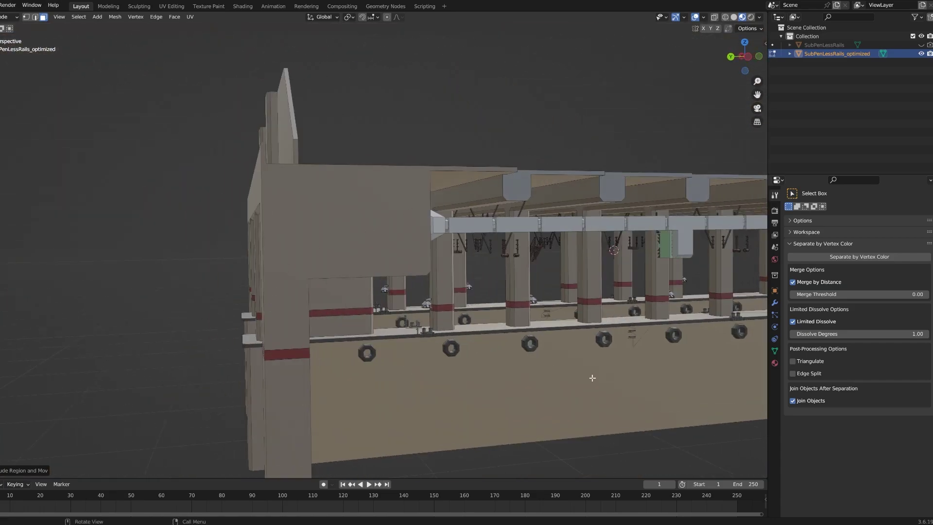
scroll(593, 379, "down", 5)
scroll(599, 377, "up", 3)
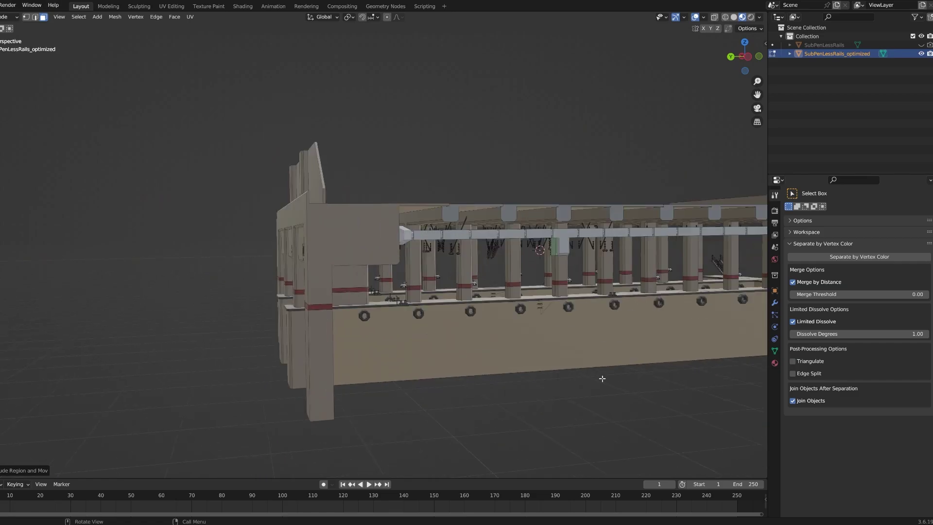
middle_click_drag(593, 377, 515, 367)
middle_click_drag(321, 344, 423, 301)
scroll(422, 300, "up", 5)
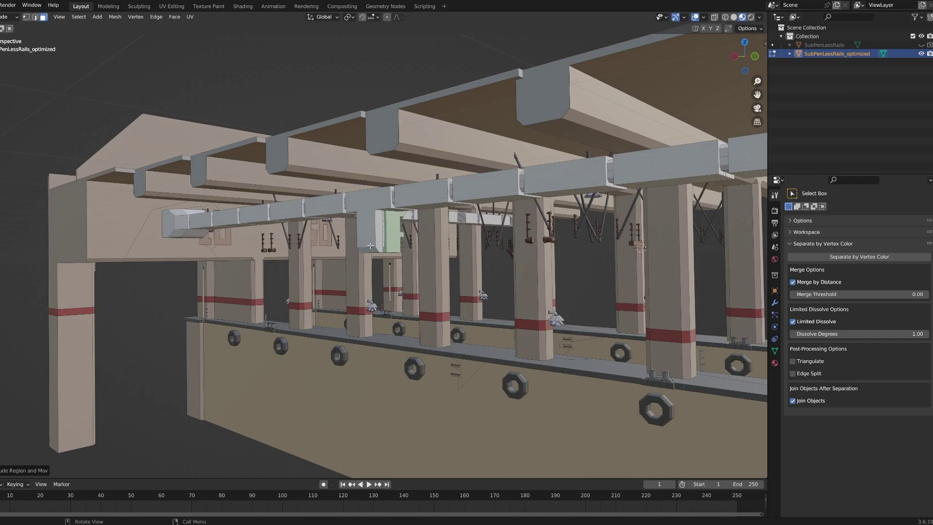
scroll(370, 245, "up", 5)
middle_click_drag(379, 272, 438, 292)
scroll(555, 308, "up", 4)
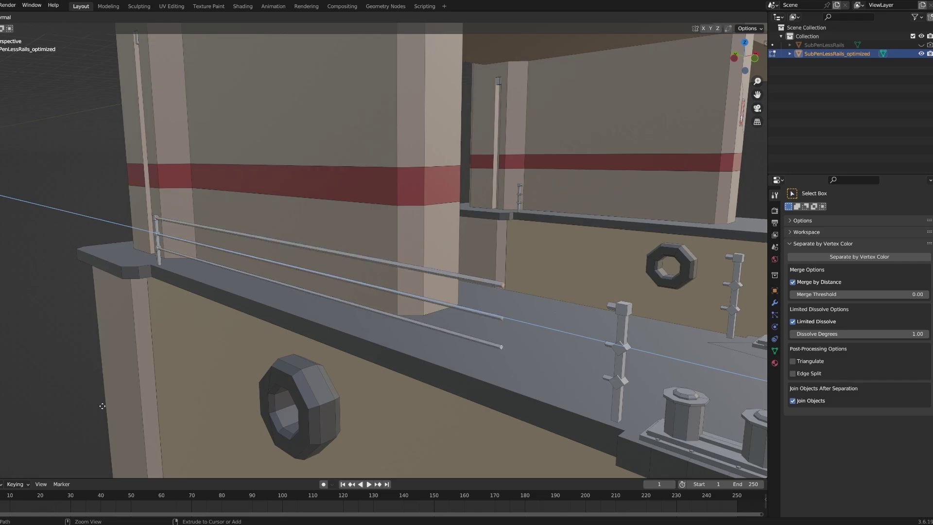
Stretch the three railing bars along the quay to the right post
left_click(149, 400)
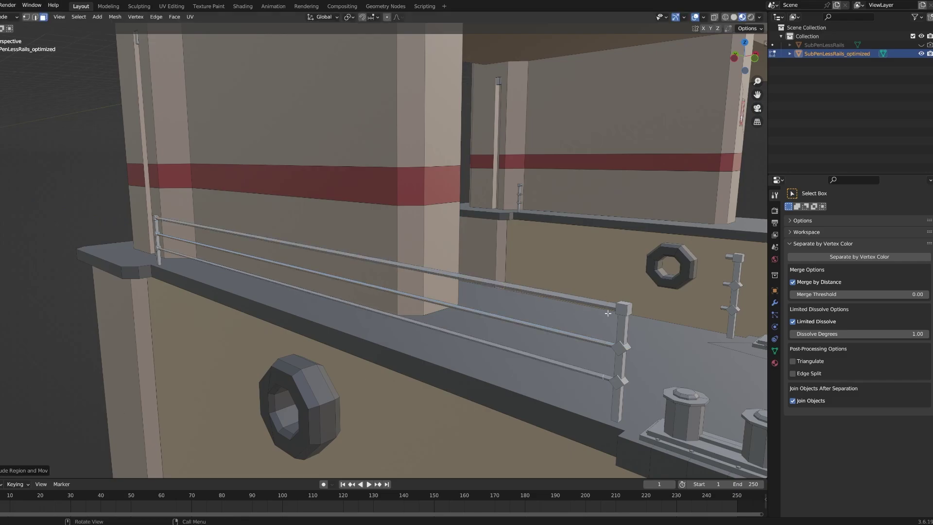
scroll(397, 320, "down", 4)
scroll(533, 316, "down", 10)
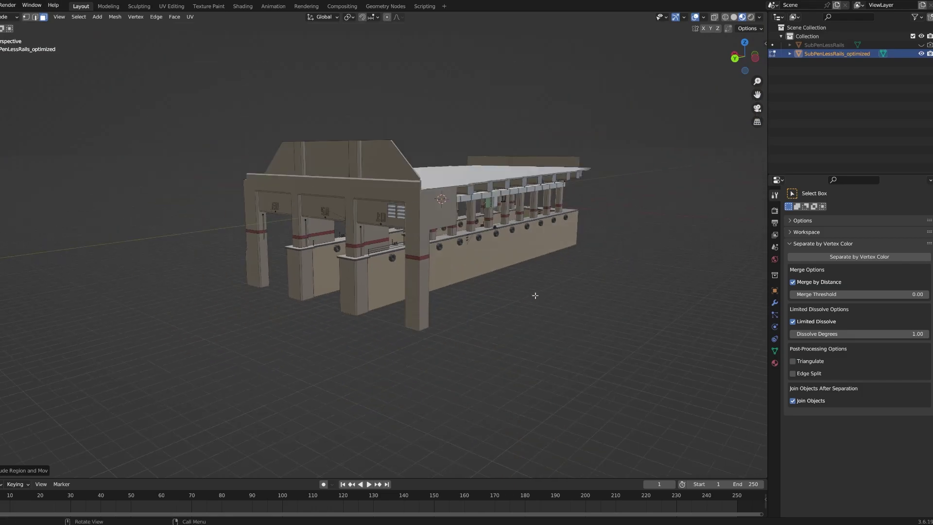
middle_click_drag(535, 297, 476, 263)
Select the whole mesh, mirror it with Mesh > Mirror > X Global, then deselect
key("a")
left_click(115, 16)
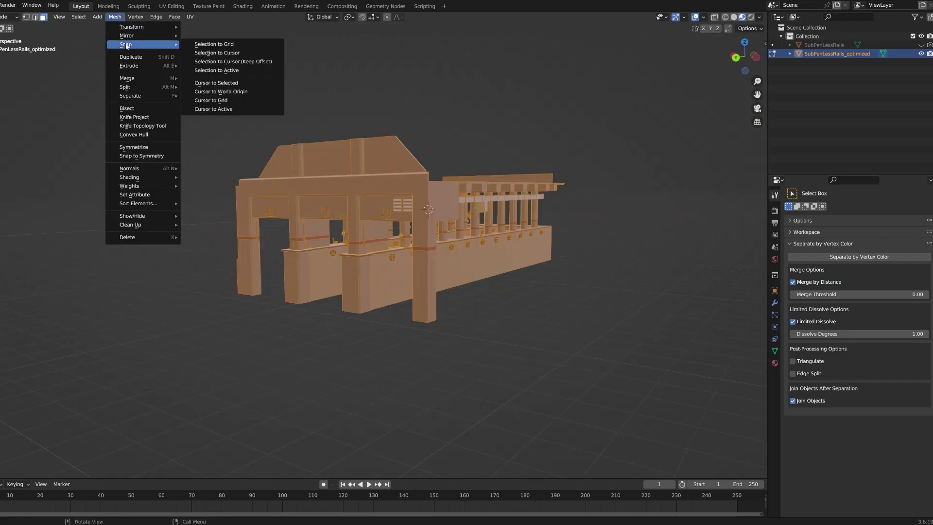
mouse_move(124, 37)
left_click(217, 47)
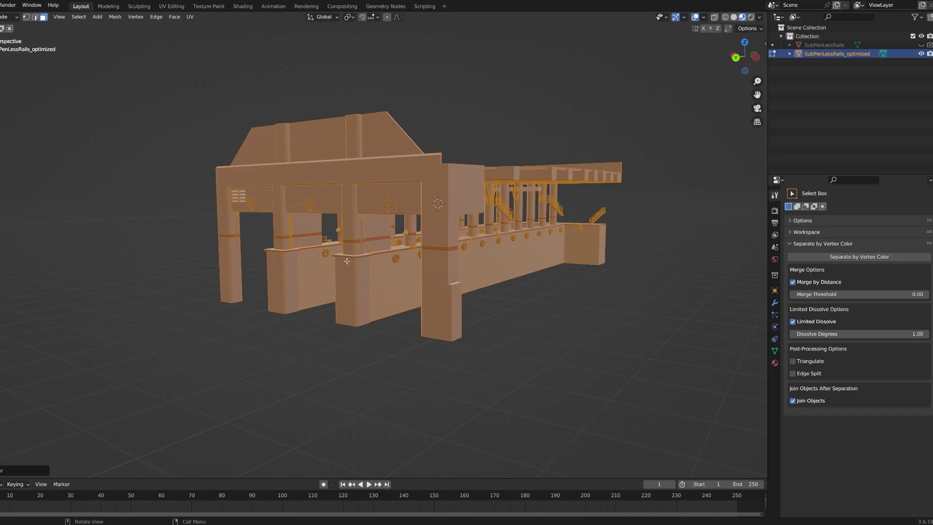
left_click(477, 325)
middle_click_drag(477, 325, 549, 318)
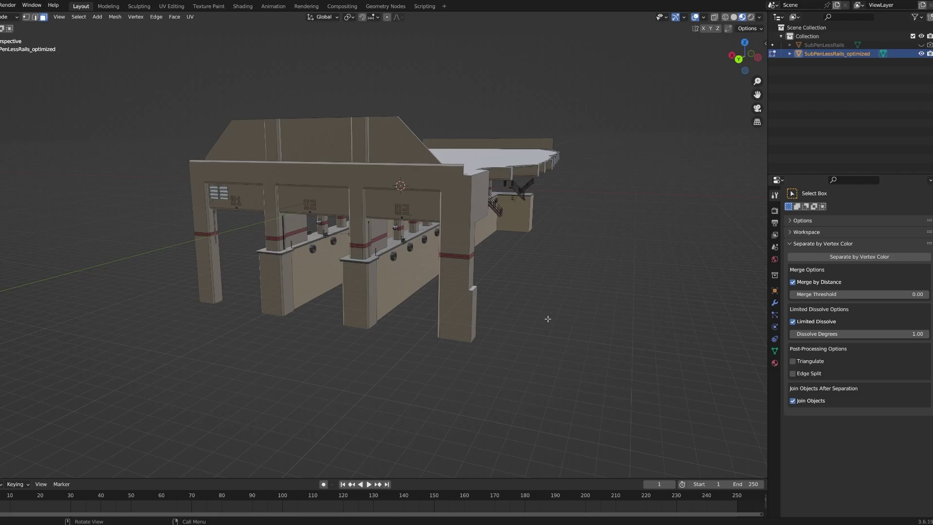
middle_click_drag(548, 319, 553, 319)
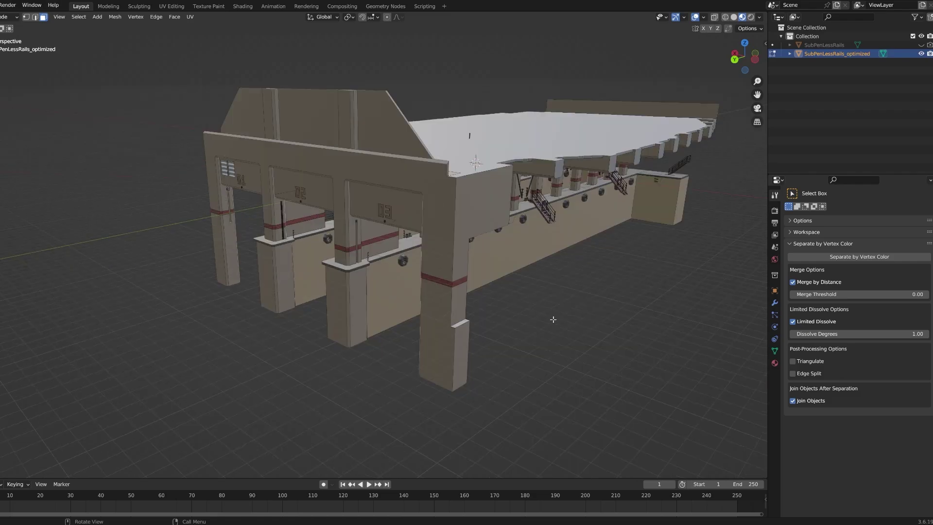
middle_click_drag(547, 325, 546, 317)
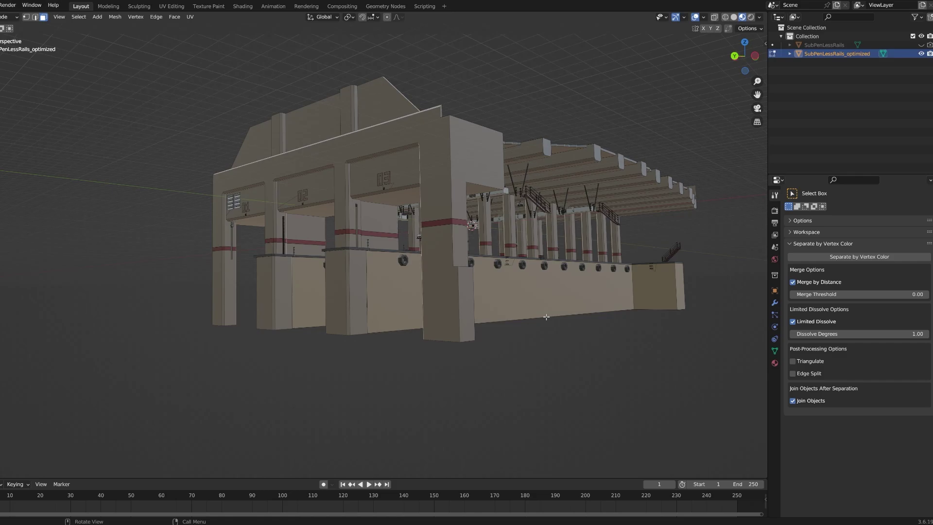
middle_click_drag(546, 317, 538, 324)
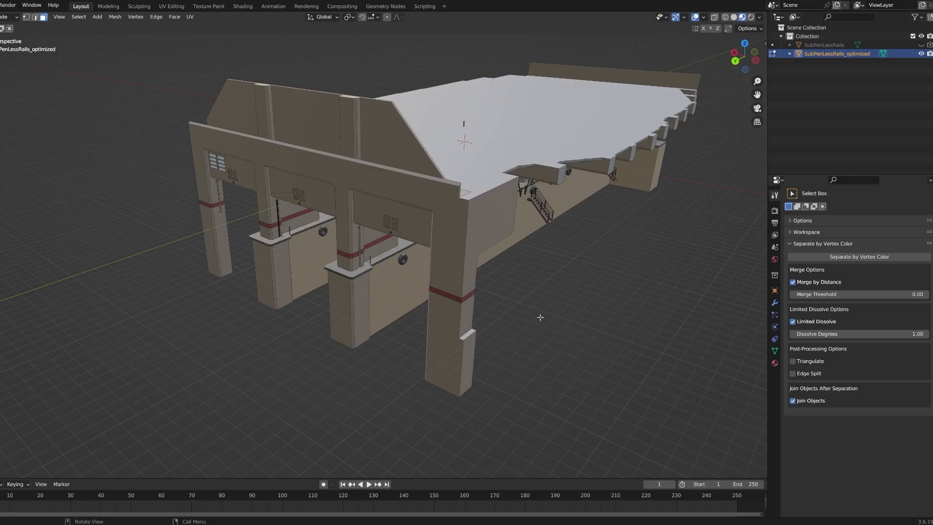
scroll(540, 315, "down", 1)
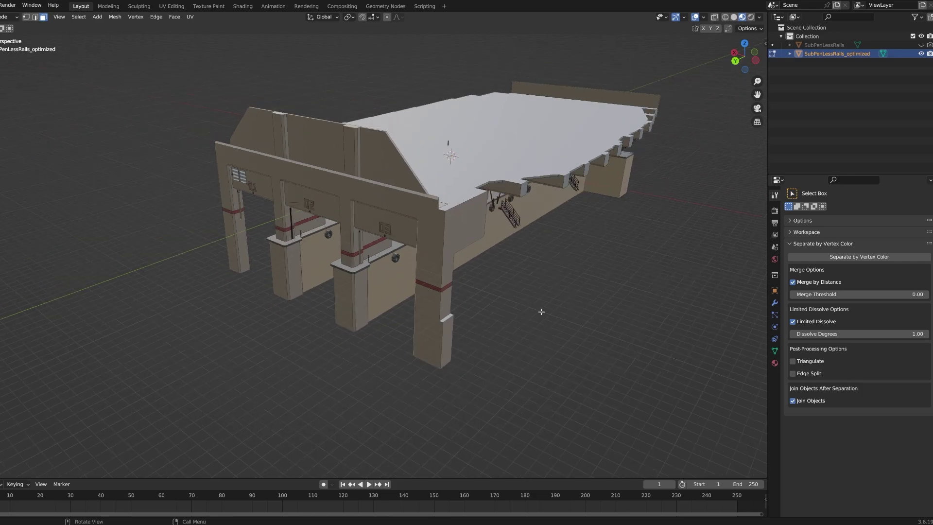
scroll(541, 312, "up", 1)
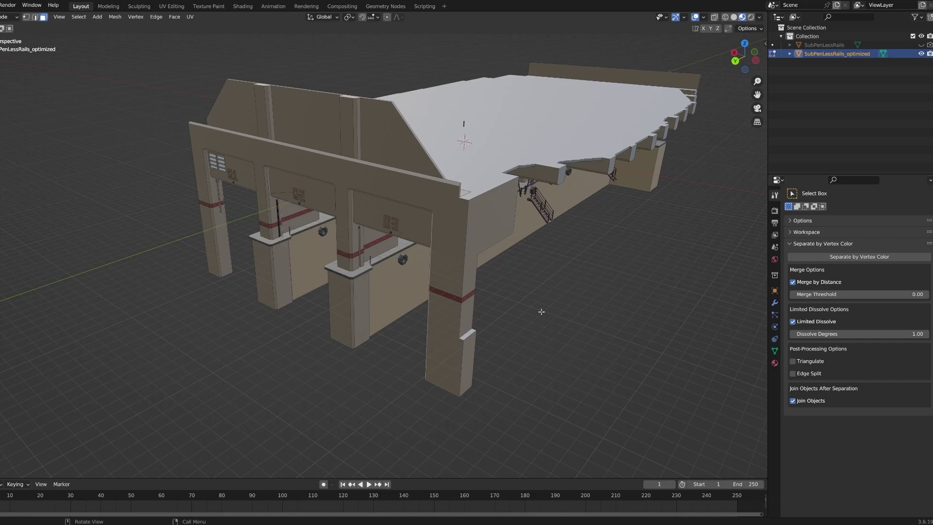
scroll(541, 312, "down", 2)
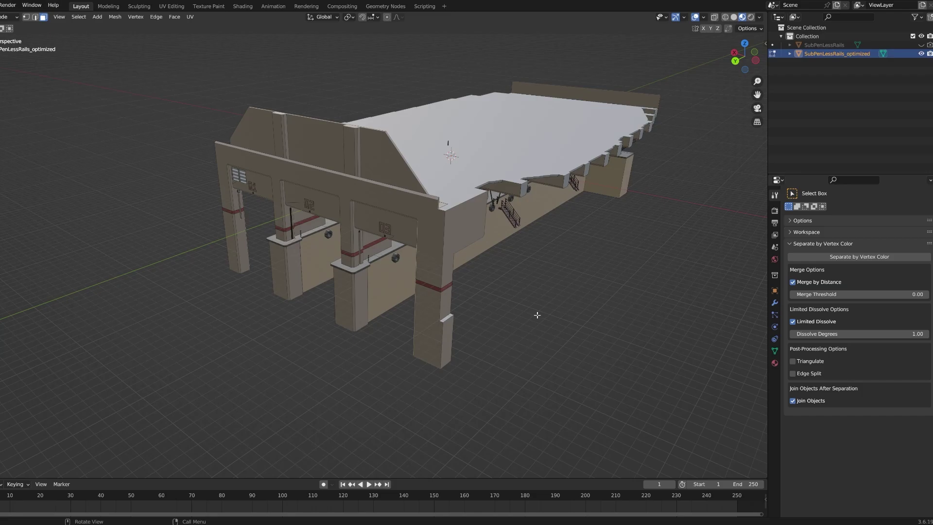
middle_click_drag(537, 315, 195, 273)
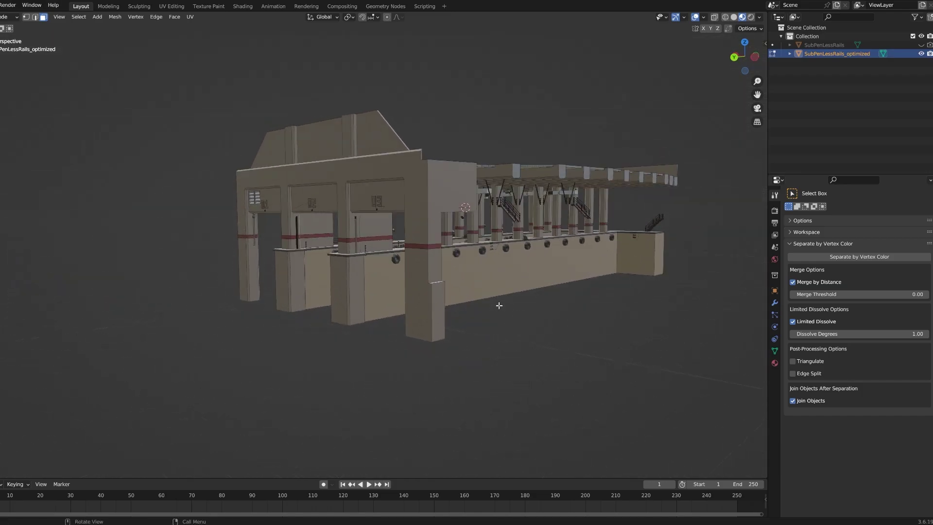
scroll(194, 272, "up", 3)
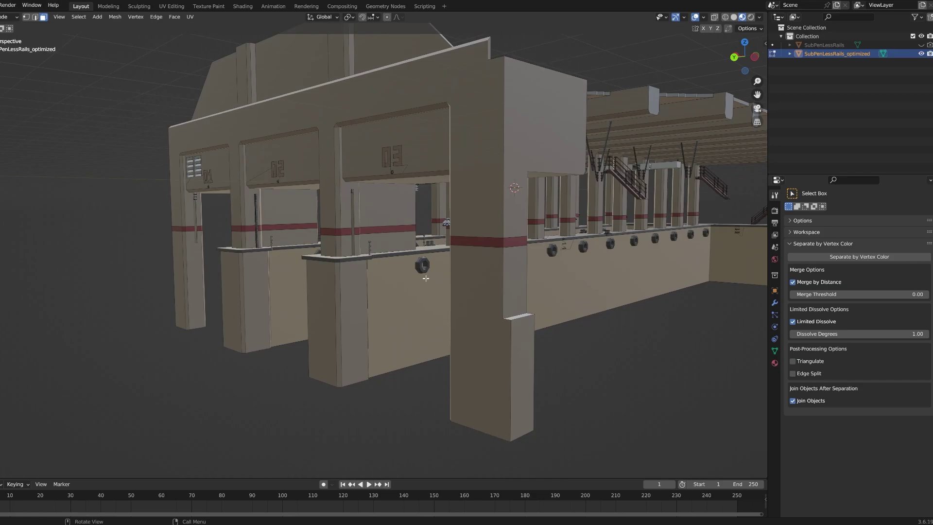
scroll(426, 278, "down", 2)
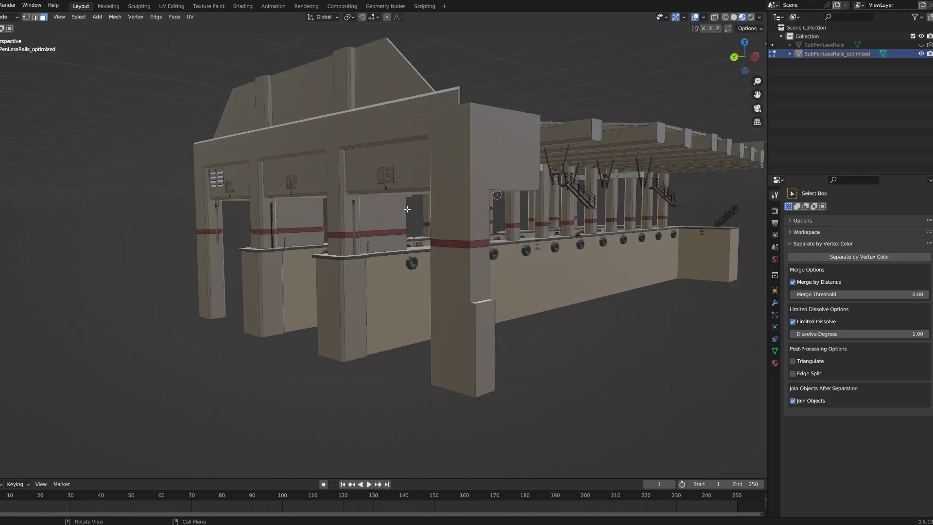
scroll(412, 255, "down", 3)
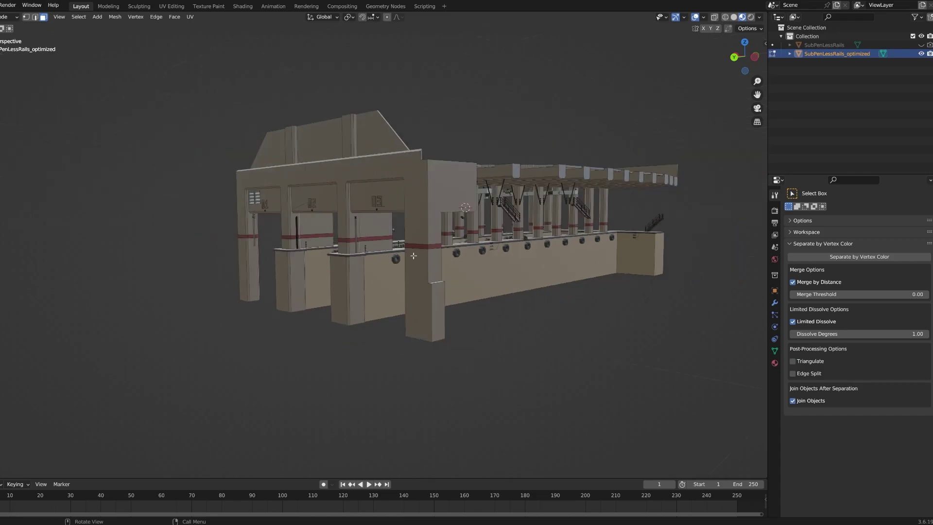
mouse_move(413, 256)
middle_mouse_down()
mouse_move(491, 258)
mouse_move(420, 255)
middle_mouse_up()
scroll(420, 254, "up", 5)
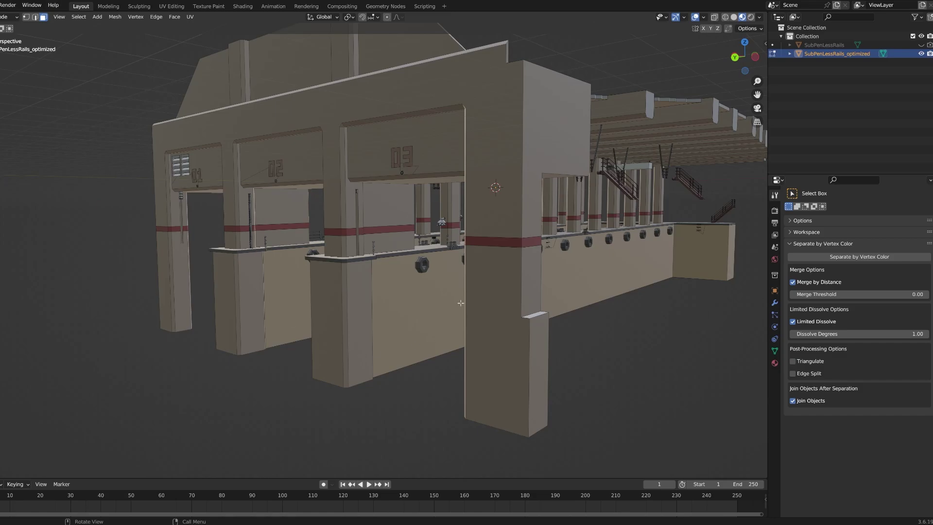
scroll(461, 302, "down", 2)
scroll(467, 290, "down", 2)
middle_click_drag(467, 290, 446, 281)
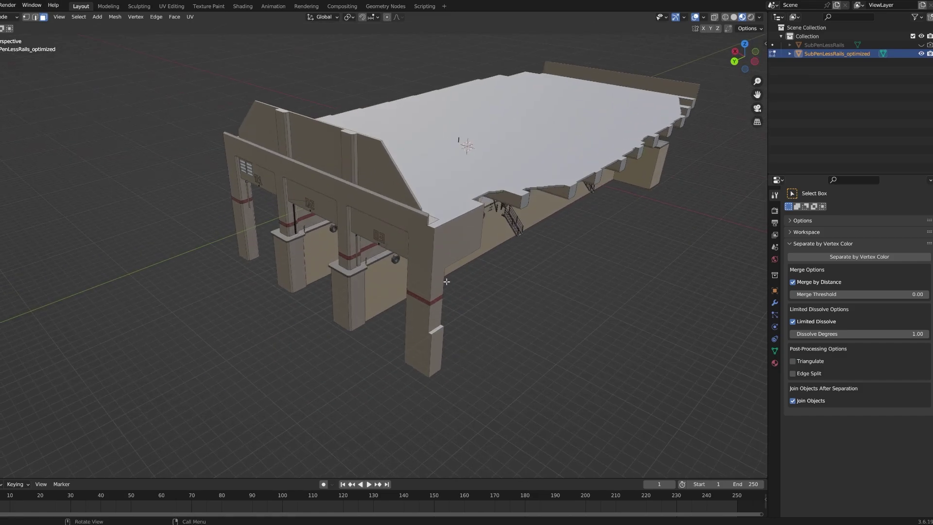
scroll(447, 281, "down", 1)
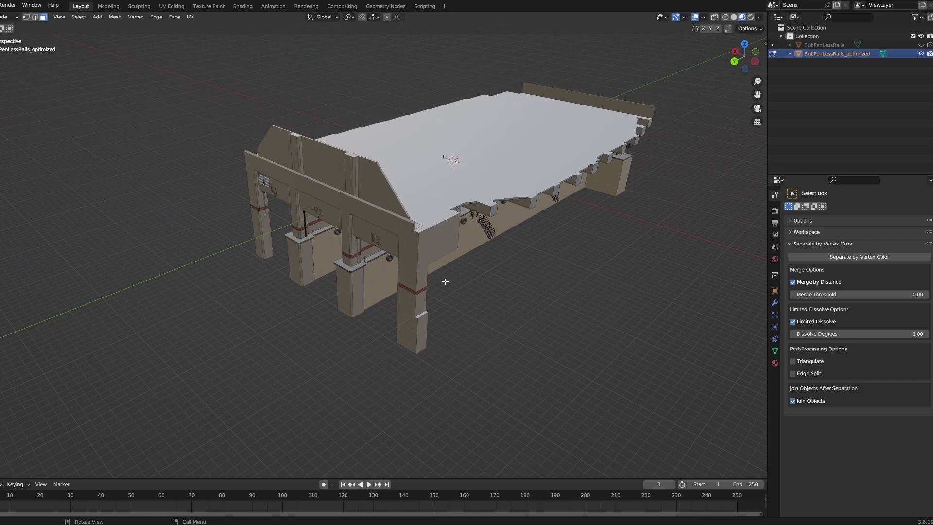
mouse_move(435, 285)
middle_mouse_down()
mouse_move(440, 308)
mouse_move(437, 282)
middle_mouse_up()
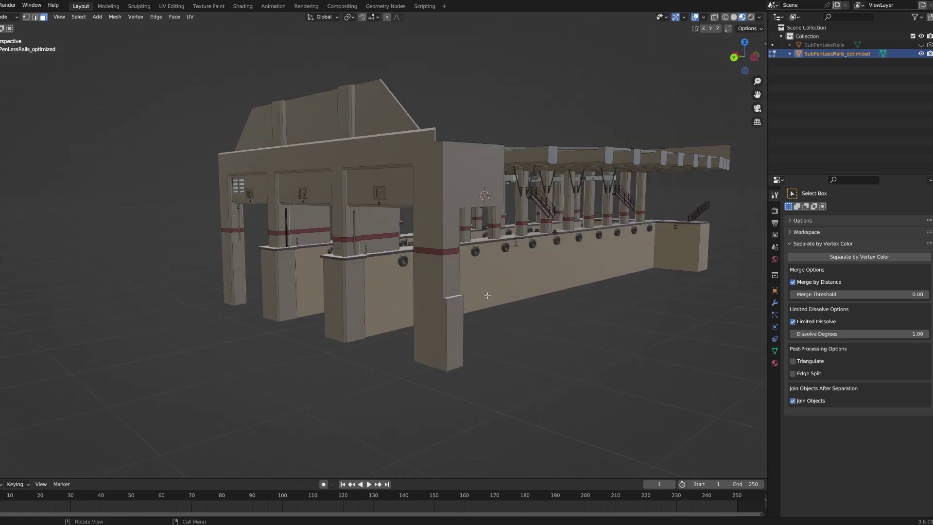
scroll(487, 295, "down", 1)
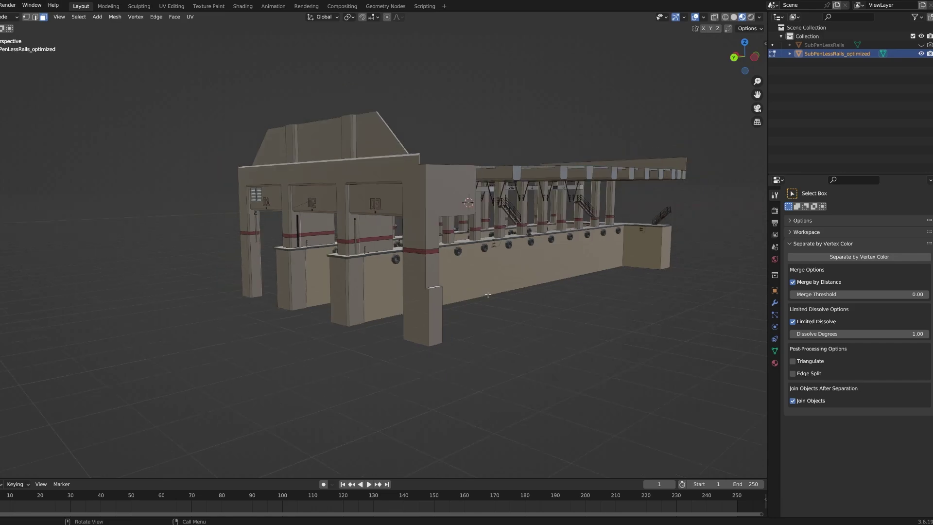
middle_click_drag(490, 279, 491, 286)
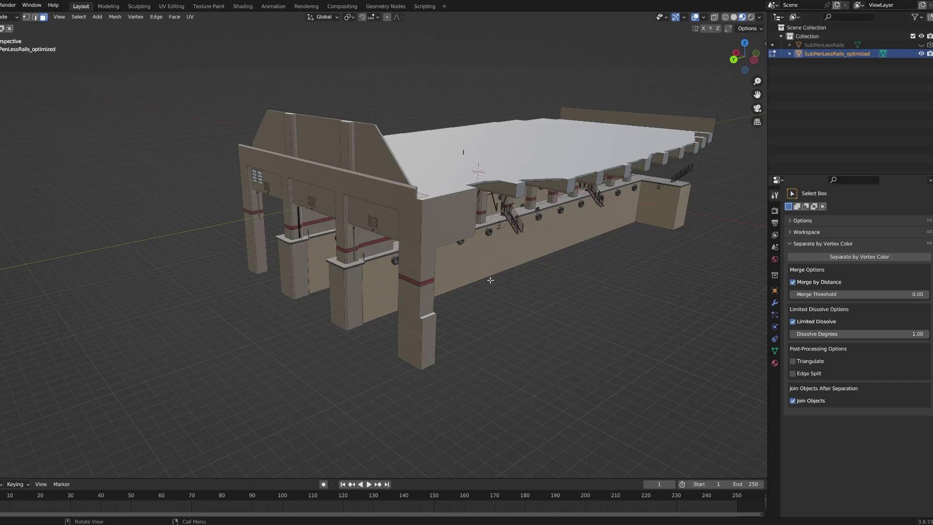
middle_click_drag(495, 272, 506, 294)
scroll(367, 255, "down", 8)
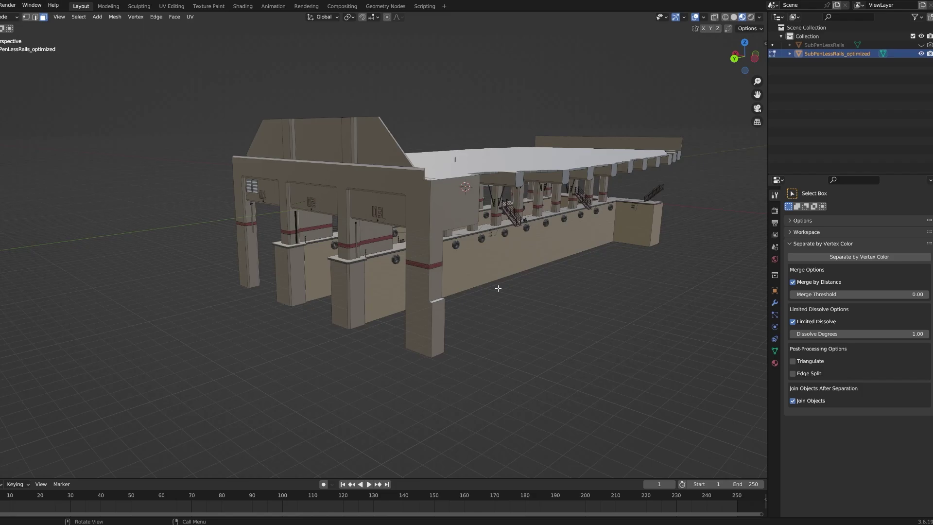
scroll(498, 288, "up", 2)
scroll(498, 288, "down", 2)
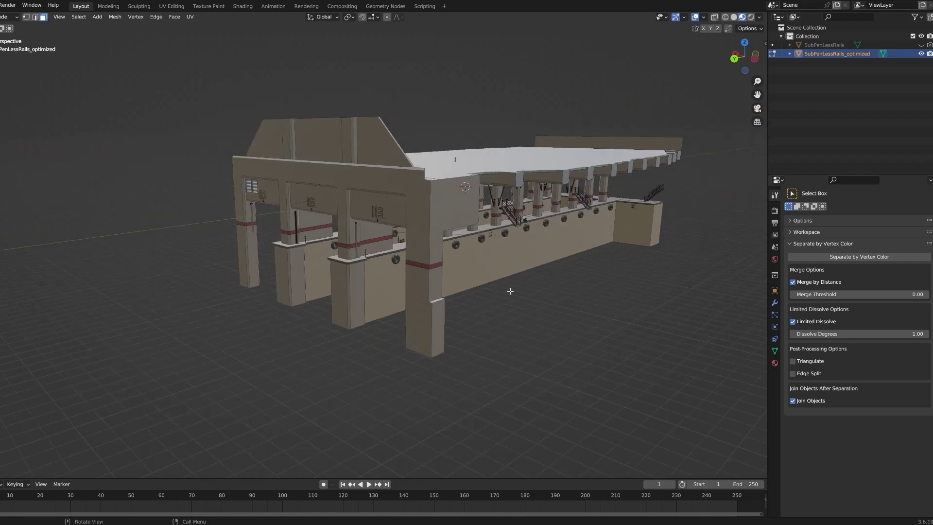